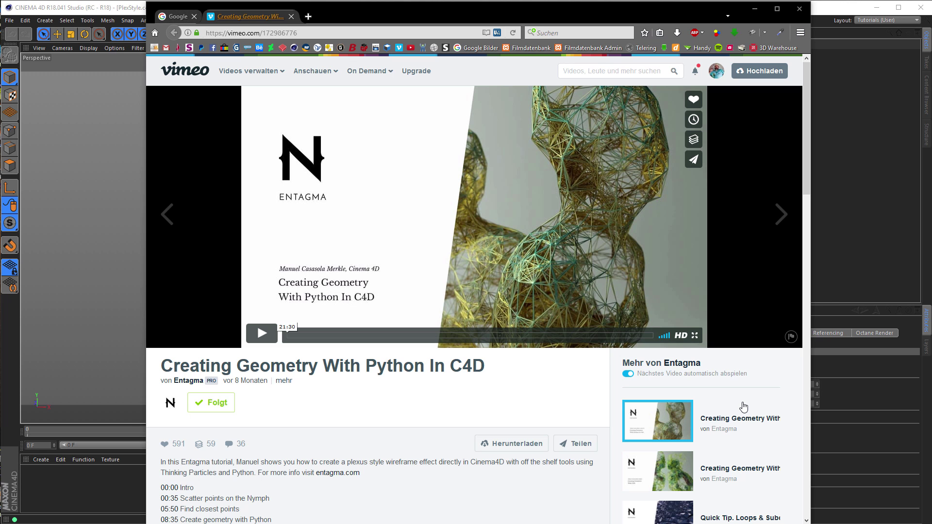
Step: Minimize the Vimeo tutorial browser to reveal the PlexStyle.c4d scene in Cinema 4D
{"action": "left_click", "coordinate": [754, 10]}
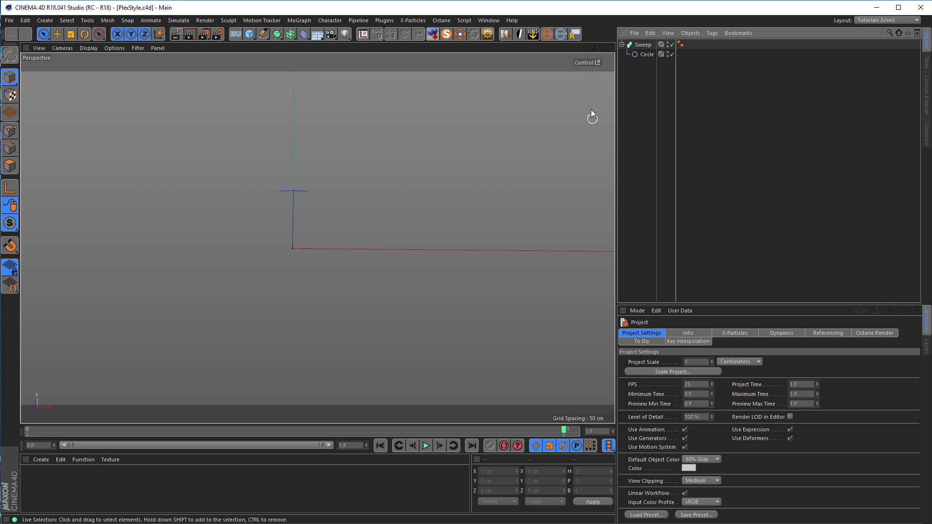
Step: Select the Control null to show its Object, Container, Particle Count 500 and Distance fields
{"action": "left_click", "coordinate": [582, 62]}
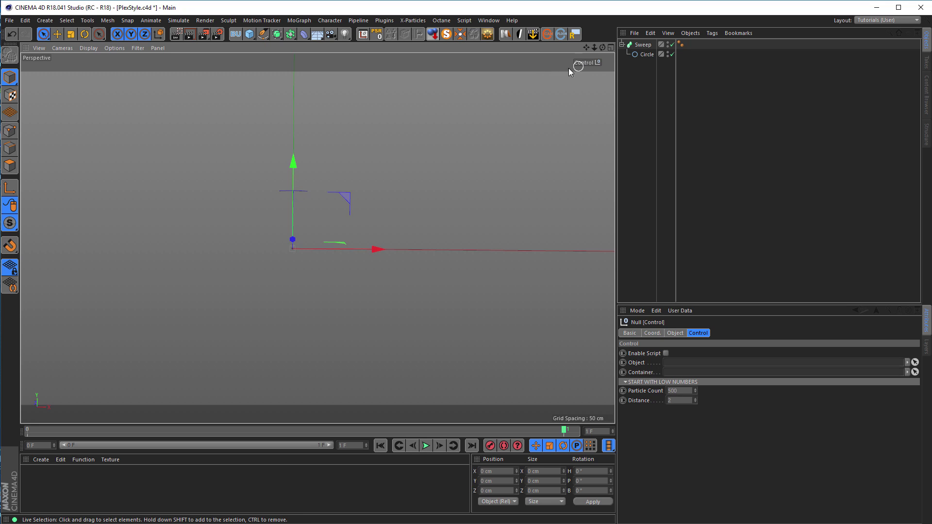
Step: Add a Torus primitive and scale it to about 71 cm across
{"action": "left_click", "coordinate": [249, 35]}
{"action": "left_click", "coordinate": [281, 83]}
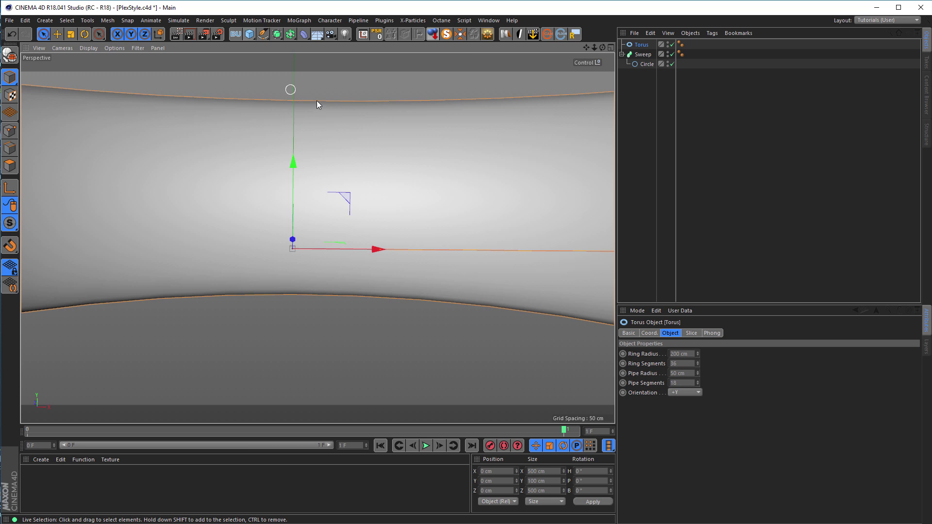
{"action": "key", "text": "t"}
{"action": "left_click_drag", "start_coordinate": [402, 271], "coordinate": [381, 283]}
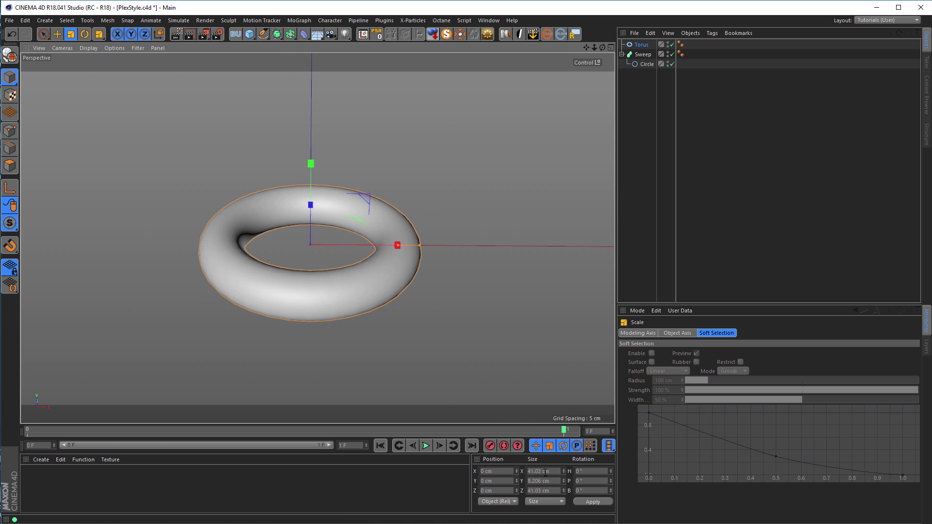
{"action": "left_click_drag", "start_coordinate": [340, 256], "coordinate": [439, 296]}
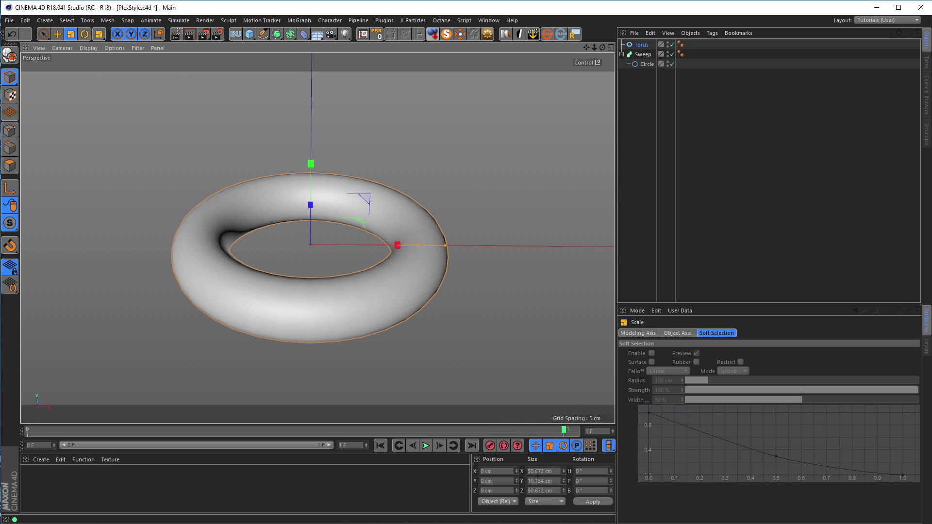
{"action": "left_click_drag", "start_coordinate": [339, 249], "coordinate": [366, 291]}
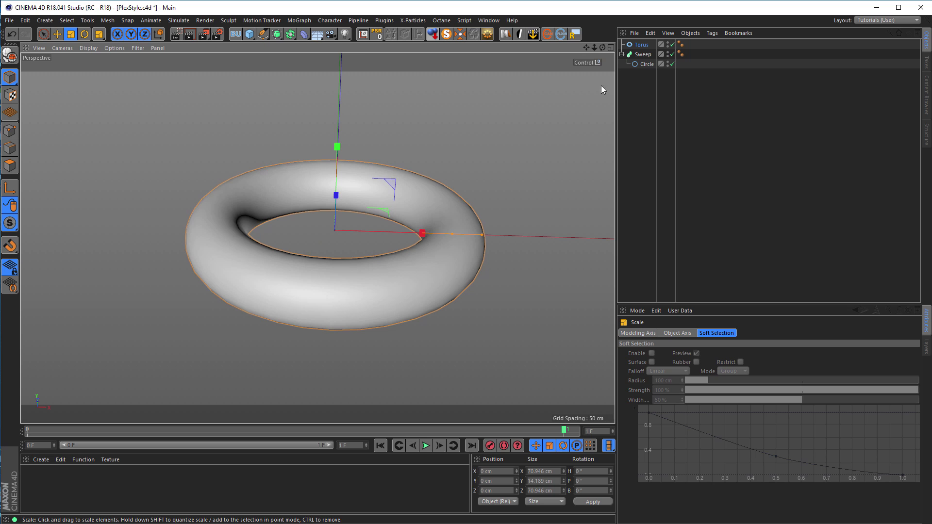
{"action": "left_click", "coordinate": [586, 63]}
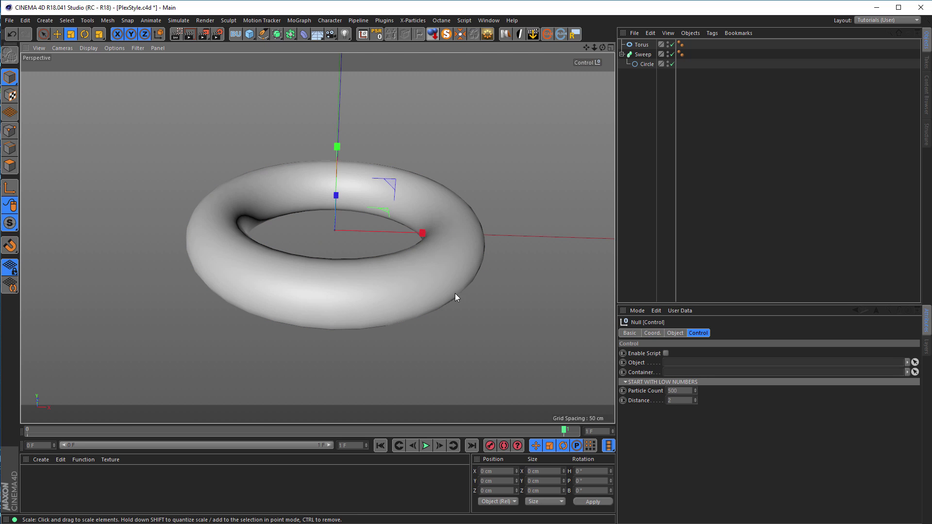
{"action": "left_click_drag", "start_coordinate": [384, 185], "coordinate": [391, 183], "text": "alt"}
Step: Switch the viewport to Gouraud Shading (Lines) and make the torus editable
{"action": "key", "text": "n"}
{"action": "key", "text": "b"}
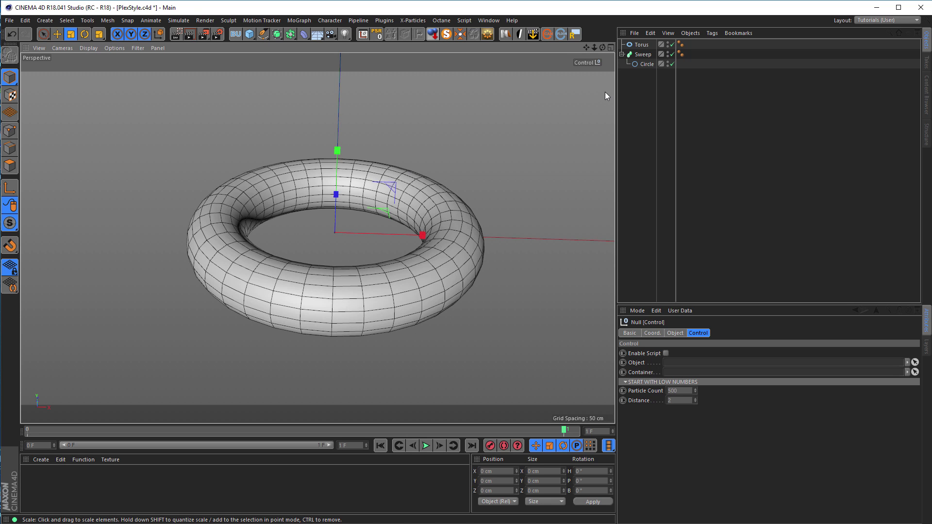
{"action": "left_click", "coordinate": [639, 43]}
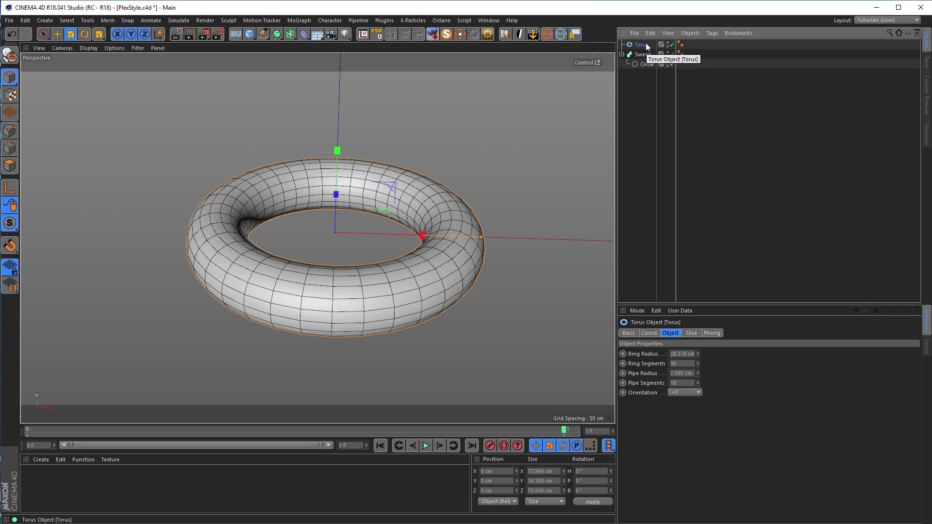
{"action": "key", "text": "c"}
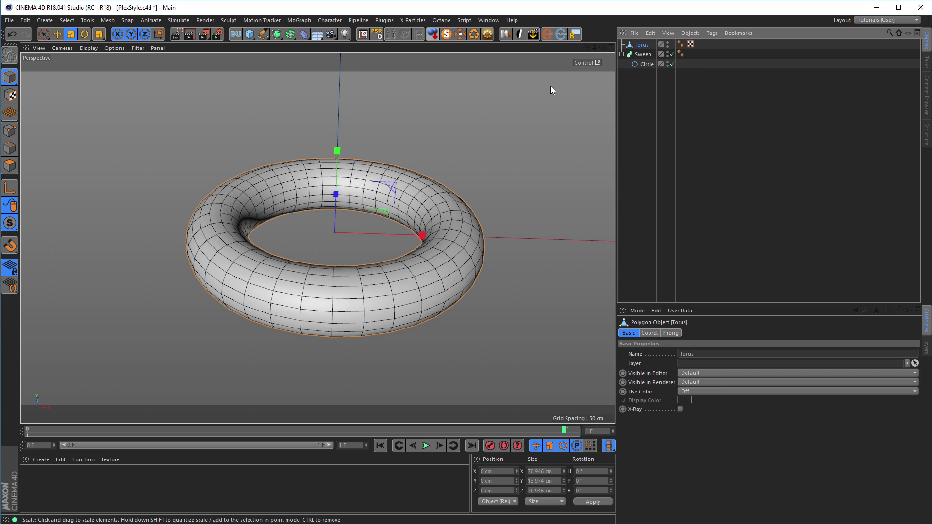
Step: Open the Control null's attributes in a floating window and link Torus as its Object
{"action": "left_click", "coordinate": [583, 60]}
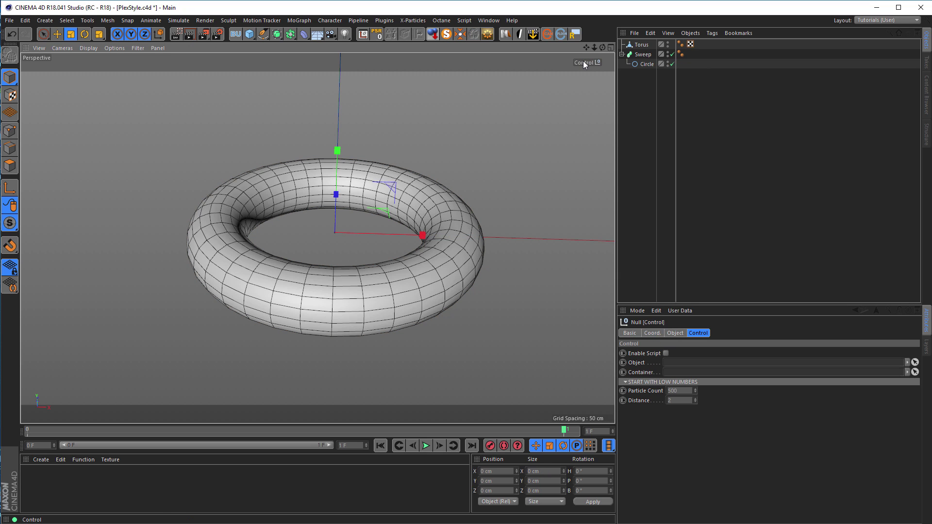
{"action": "left_click", "coordinate": [917, 311]}
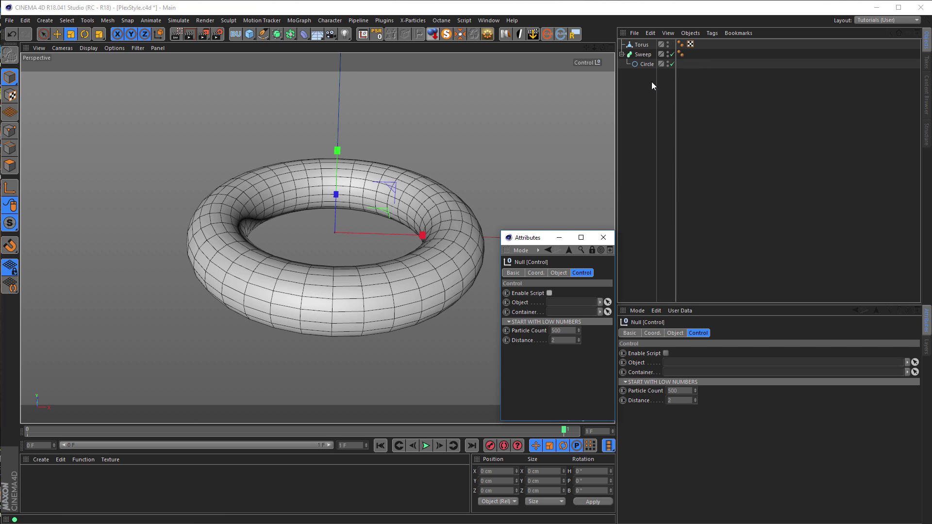
{"action": "left_click_drag", "start_coordinate": [641, 44], "coordinate": [565, 303]}
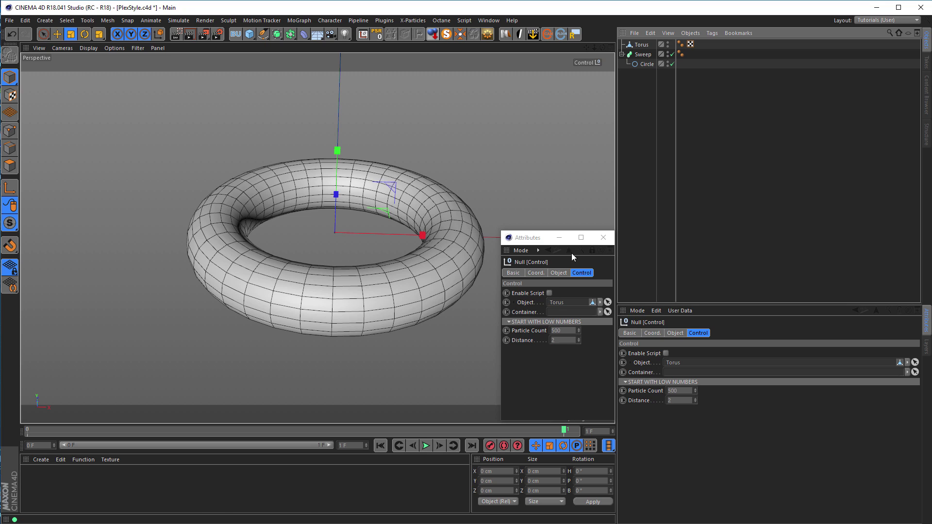
Step: Add a Null named 'Splines' and link it as the Control null's Container
{"action": "left_click", "coordinate": [248, 34]}
{"action": "left_click", "coordinate": [278, 49]}
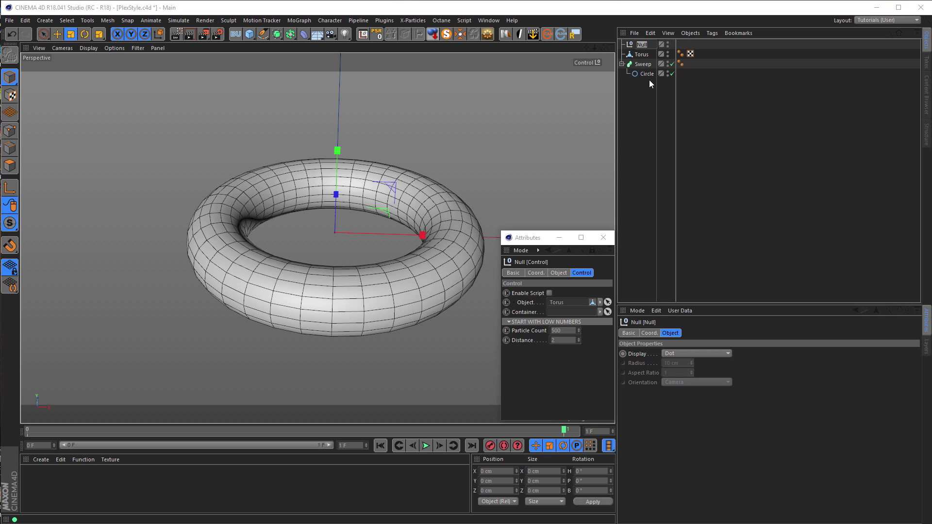
{"action": "type", "text": "Splines"}
{"action": "key", "text": "Return"}
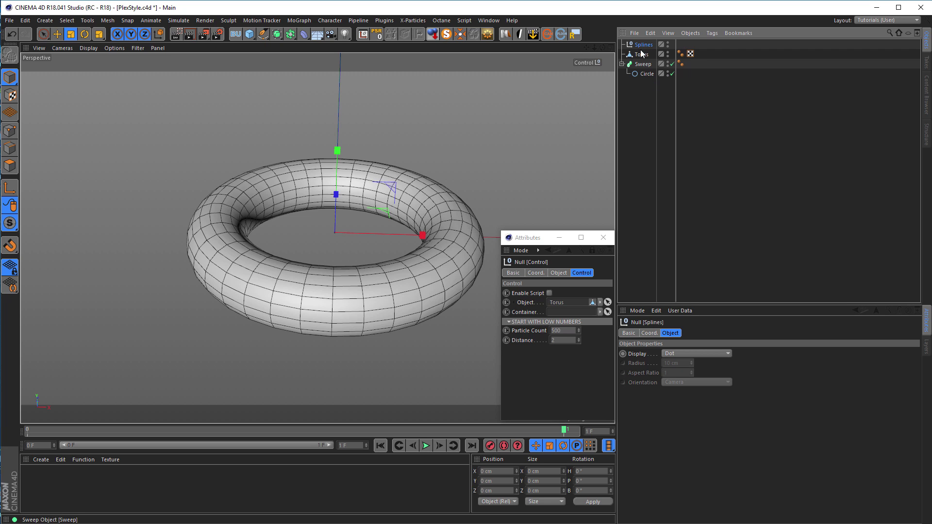
{"action": "left_click_drag", "start_coordinate": [641, 45], "coordinate": [568, 312]}
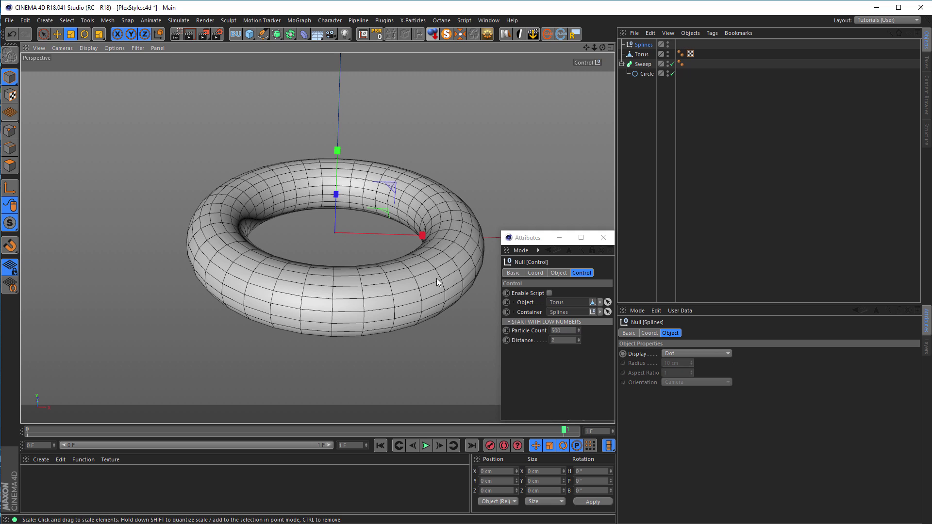
Step: Tick Enable Script in the Control null's floating Attributes window
{"action": "mouse_move", "coordinate": [435, 278]}
{"action": "left_mouse_down", "text": "alt"}
{"action": "mouse_move", "coordinate": [433, 289]}
{"action": "mouse_move", "coordinate": [432, 265]}
{"action": "left_mouse_up", "text": "alt"}
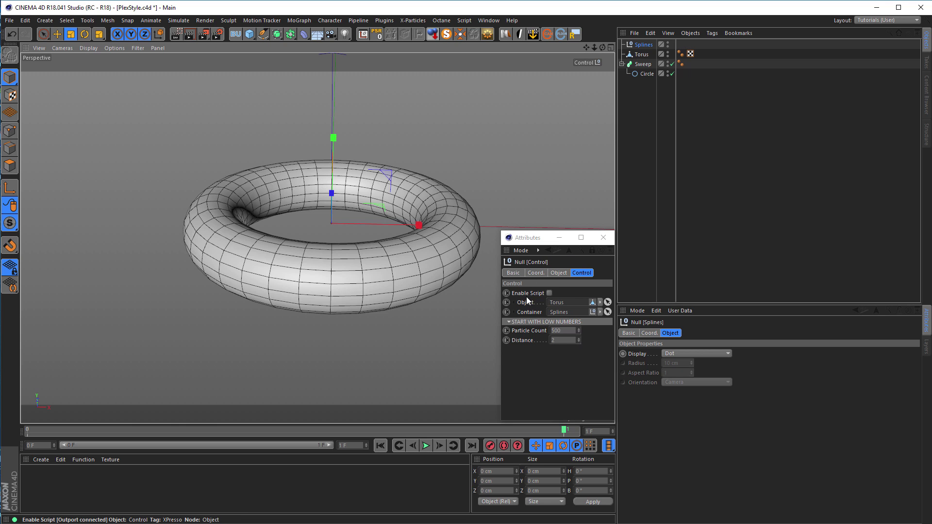
{"action": "left_click", "coordinate": [550, 292]}
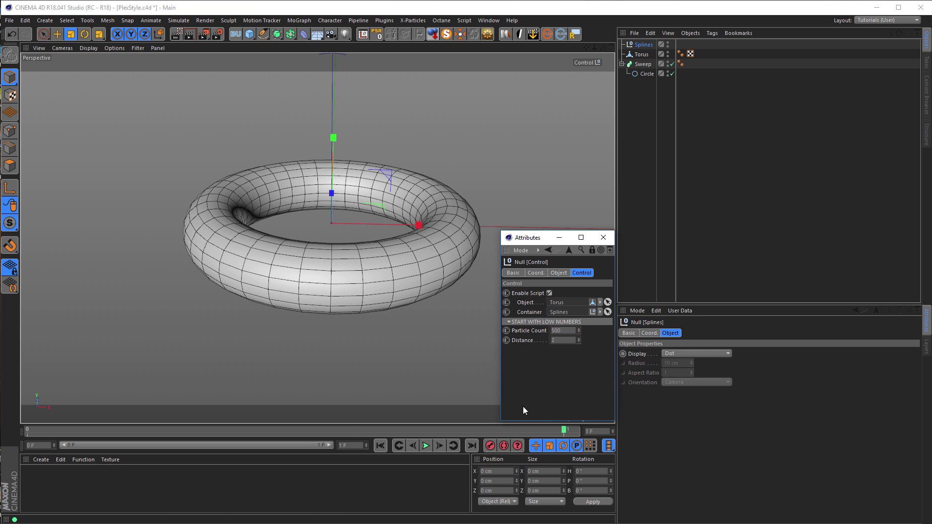
Step: Replay the animation from the start to scatter particles and splines, then hide the torus
{"action": "left_click", "coordinate": [378, 446]}
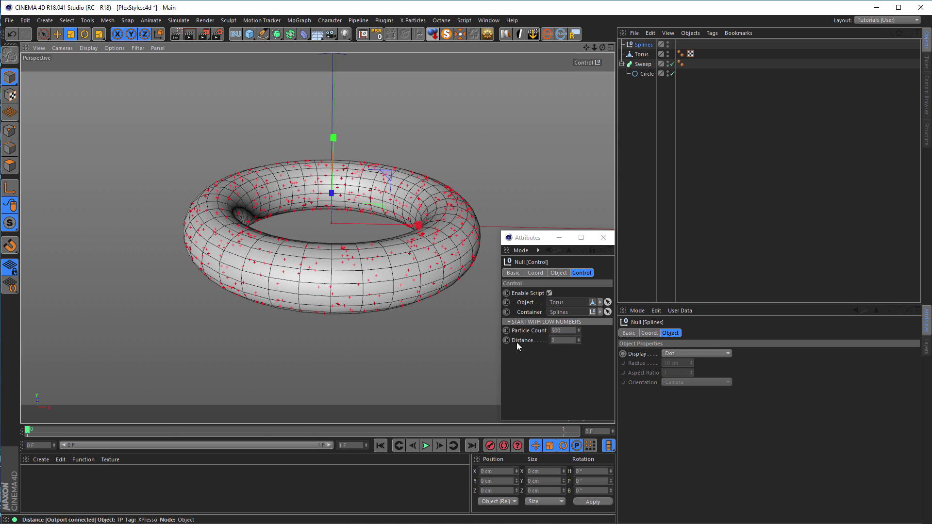
{"action": "left_click", "coordinate": [425, 445]}
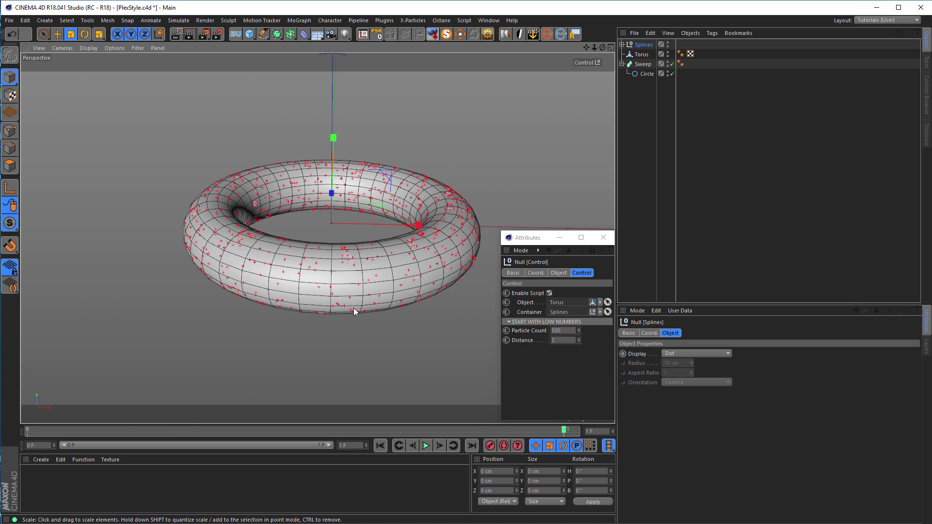
{"action": "left_click", "coordinate": [668, 54]}
{"action": "left_click", "coordinate": [667, 54]}
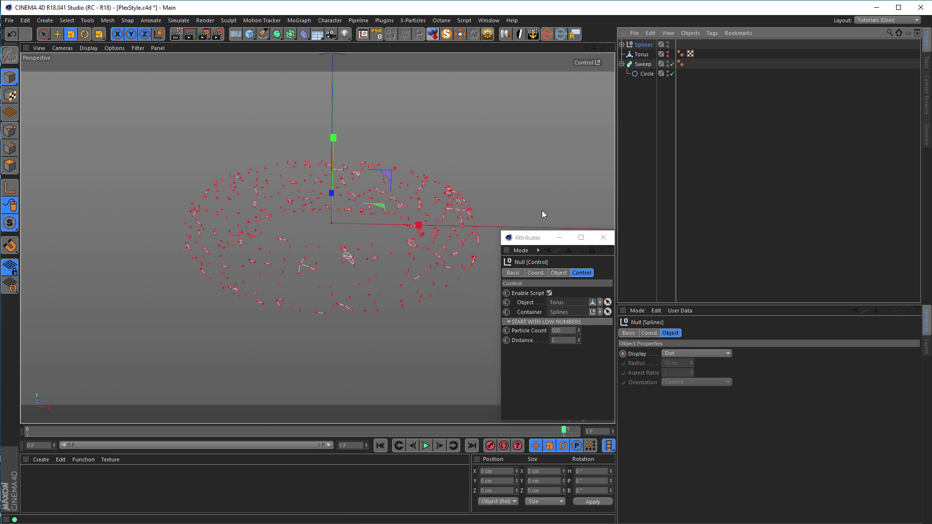
Step: Expand the Splines null, select only its 422 child splines, and delete them
{"action": "left_click", "coordinate": [622, 44]}
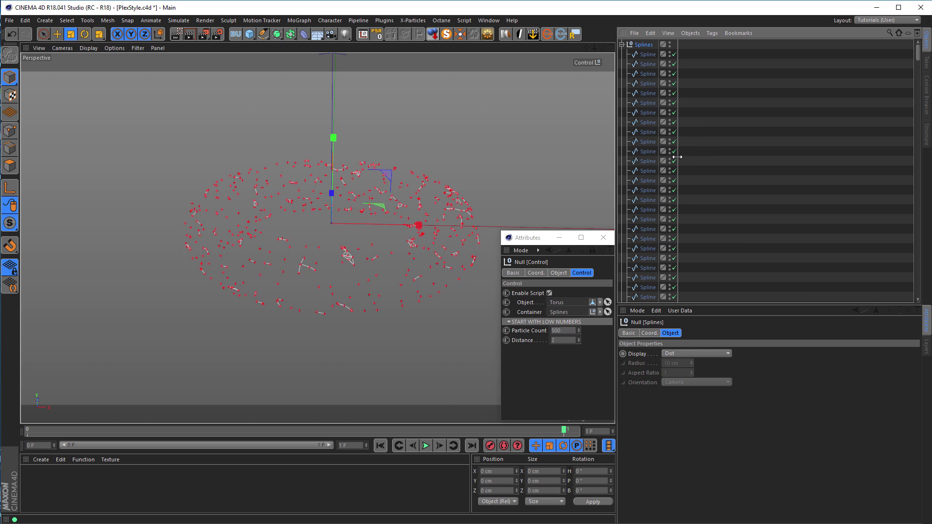
{"action": "middle_click", "coordinate": [645, 48]}
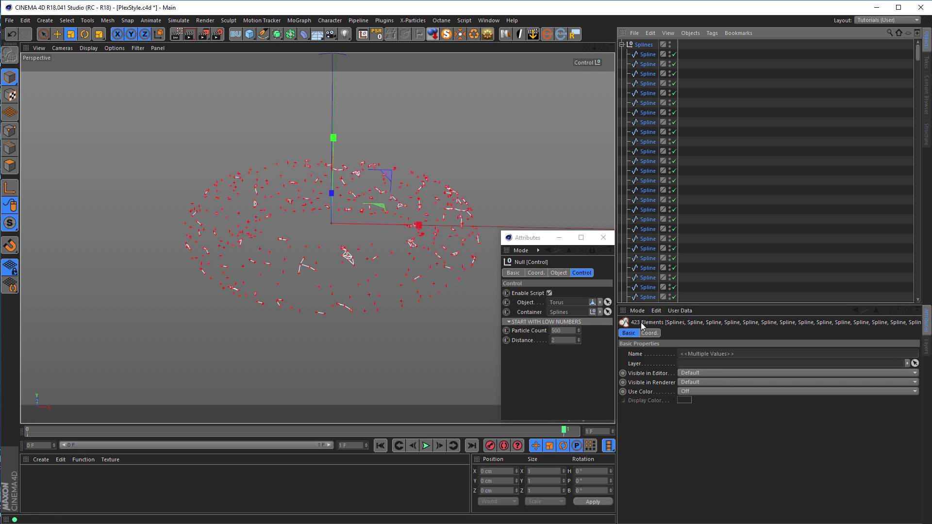
{"action": "left_click", "coordinate": [643, 46], "text": "ctrl"}
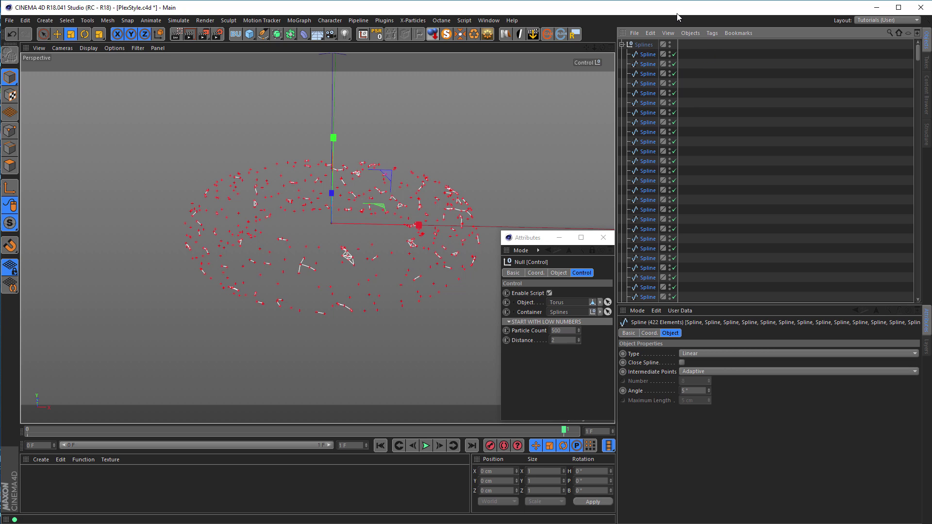
{"action": "key", "text": "Delete"}
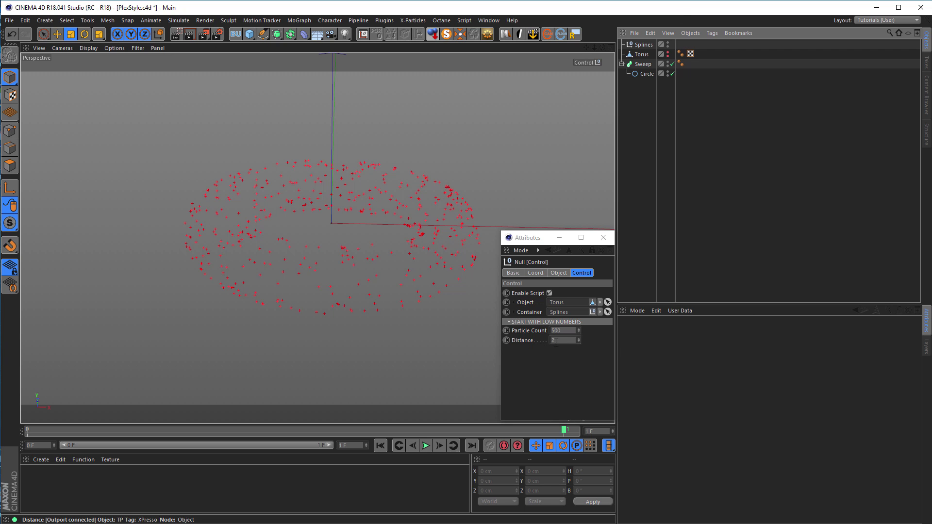
Step: Set Distance to 5, replay from frame 0, and inspect the 2609 generated splines
{"action": "left_click", "coordinate": [565, 339]}
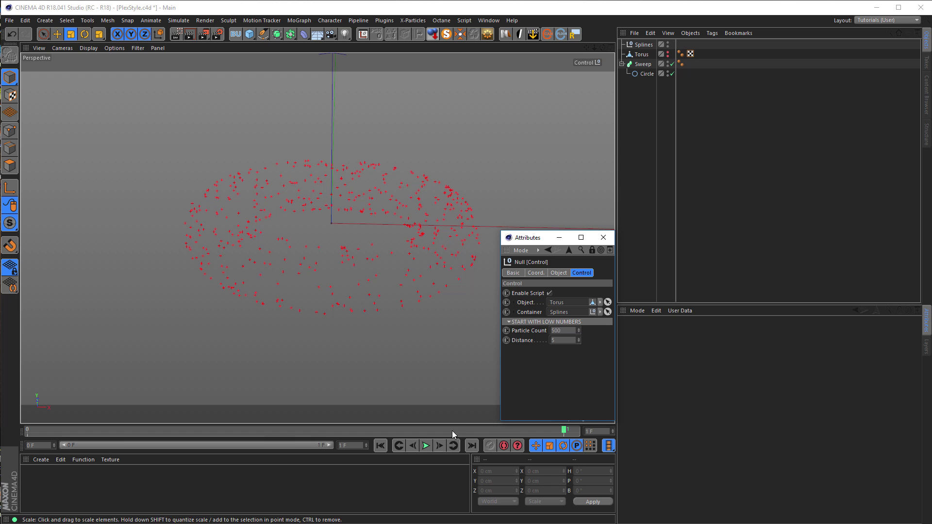
{"action": "left_click", "coordinate": [380, 445]}
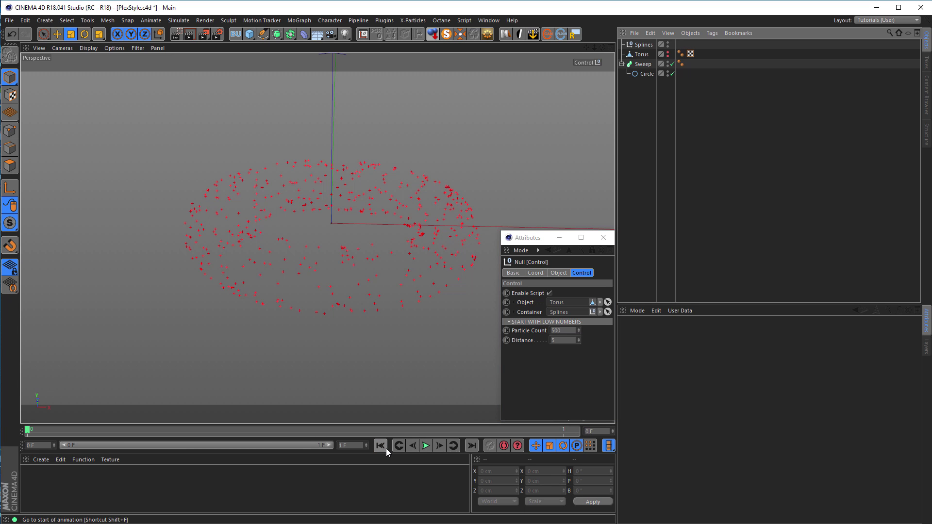
{"action": "left_click", "coordinate": [426, 445]}
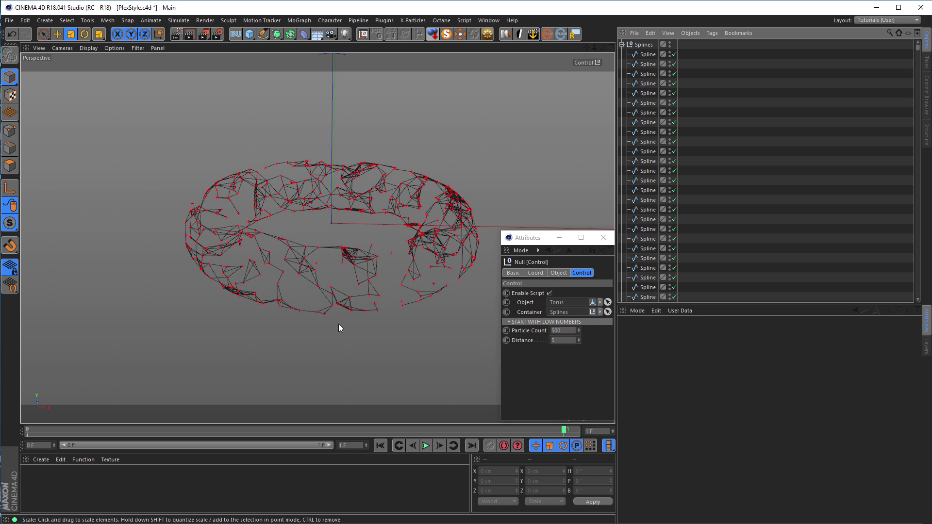
{"action": "left_click", "coordinate": [621, 44]}
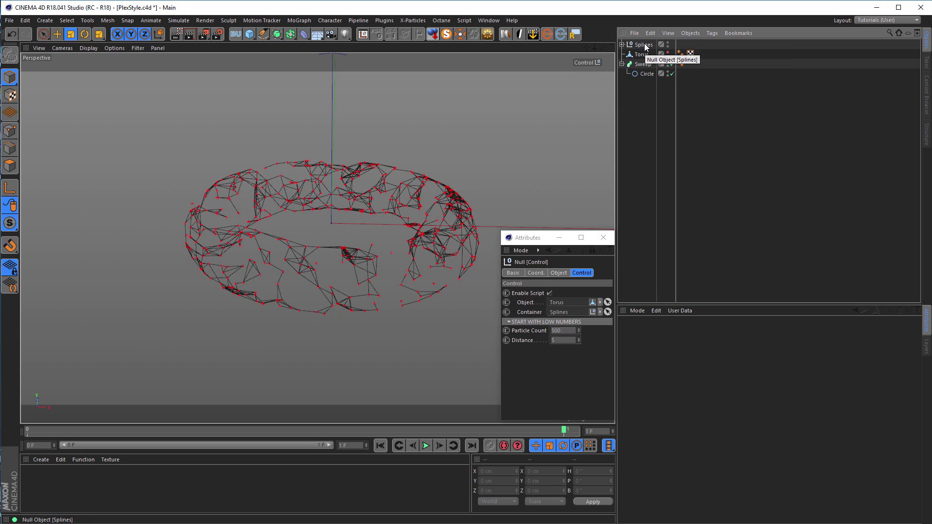
{"action": "middle_click", "coordinate": [644, 45]}
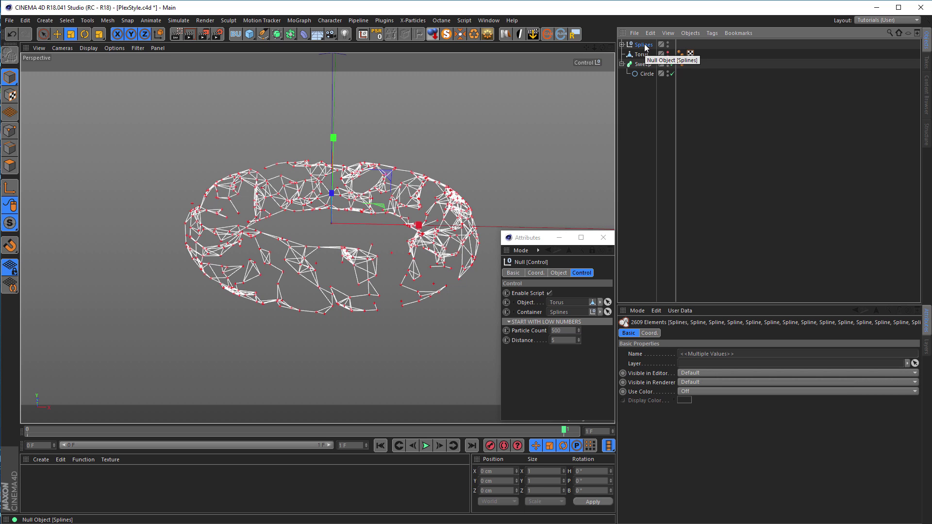
{"action": "left_click", "coordinate": [644, 45], "text": "ctrl"}
{"action": "left_click", "coordinate": [703, 153]}
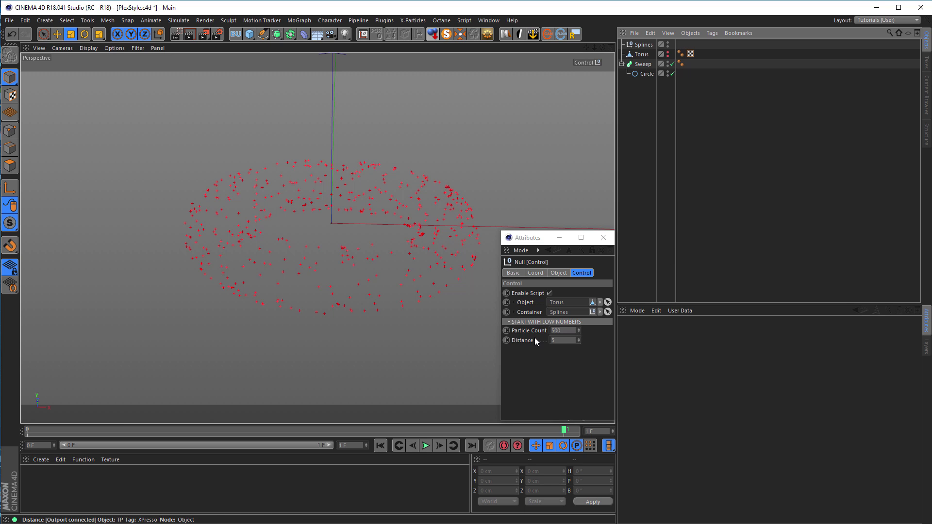
Step: Set Particle Count to 1000, replay from frame 0, and review the 5000 resulting splines
{"action": "left_click", "coordinate": [564, 329]}
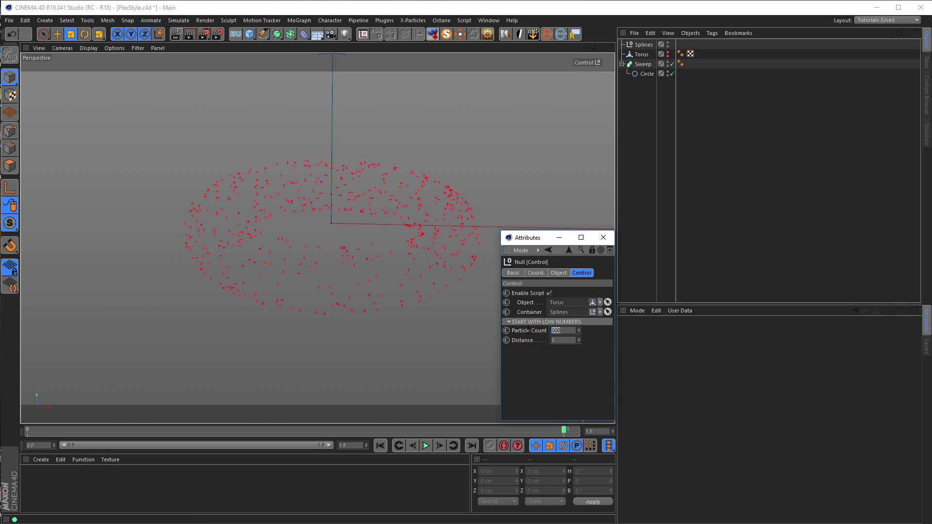
{"action": "type", "text": "1000"}
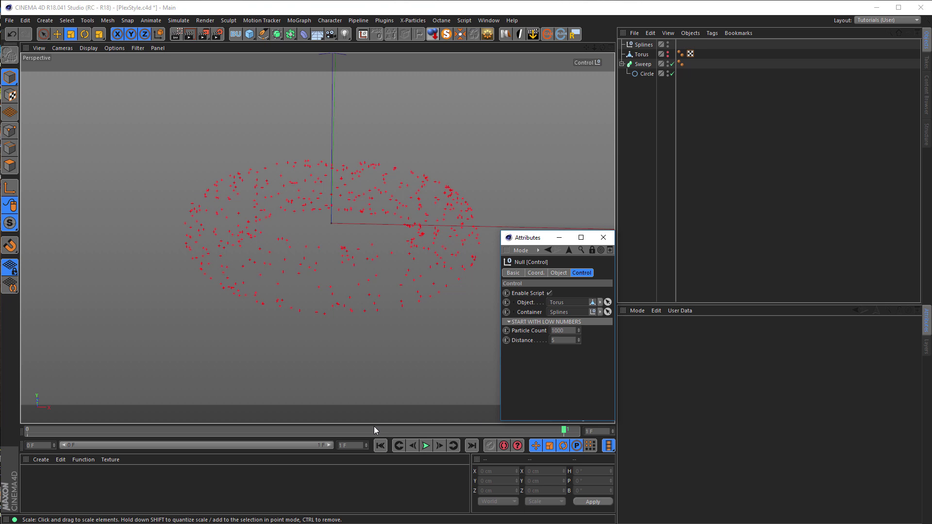
{"action": "left_click", "coordinate": [380, 444]}
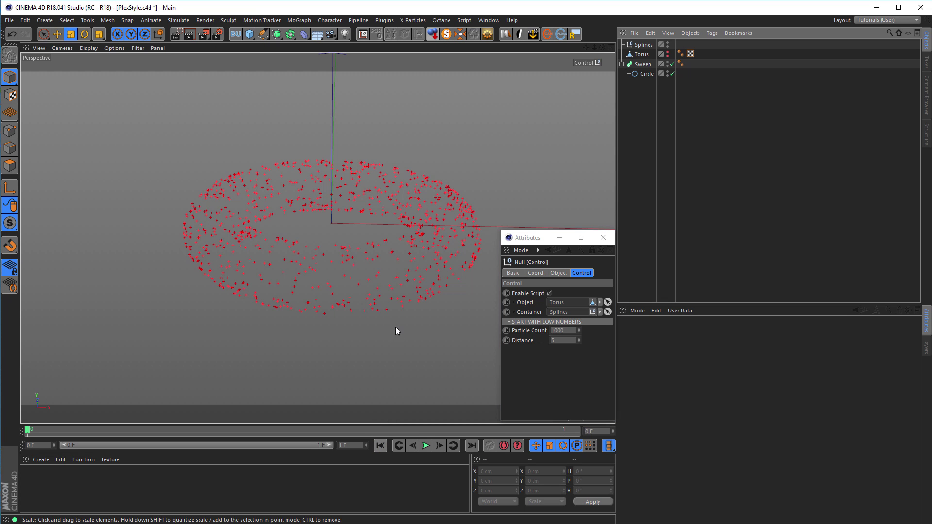
{"action": "left_click", "coordinate": [425, 445]}
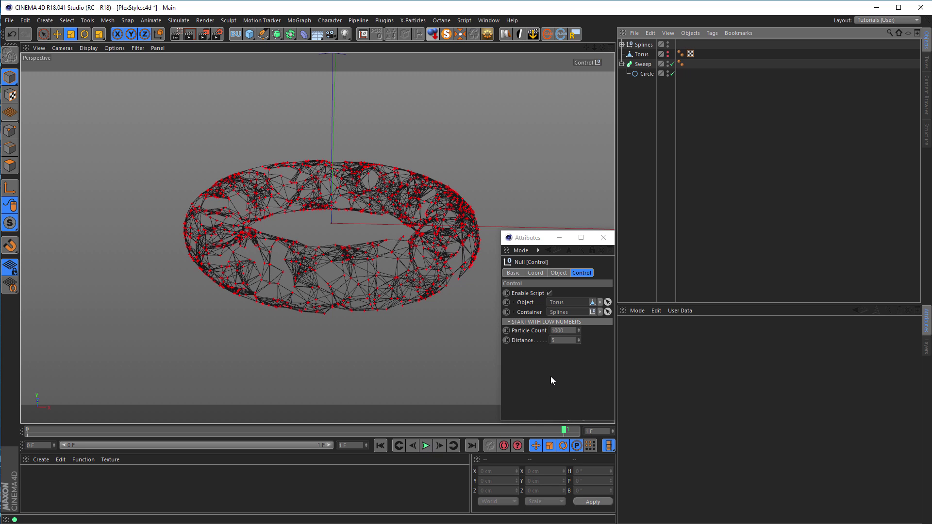
{"action": "middle_click", "coordinate": [644, 45]}
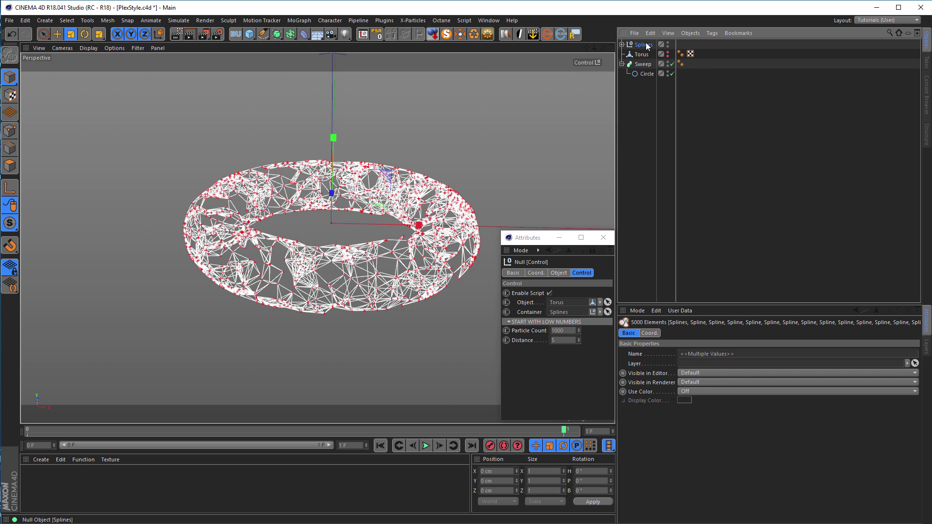
{"action": "left_click", "coordinate": [645, 45], "text": "ctrl"}
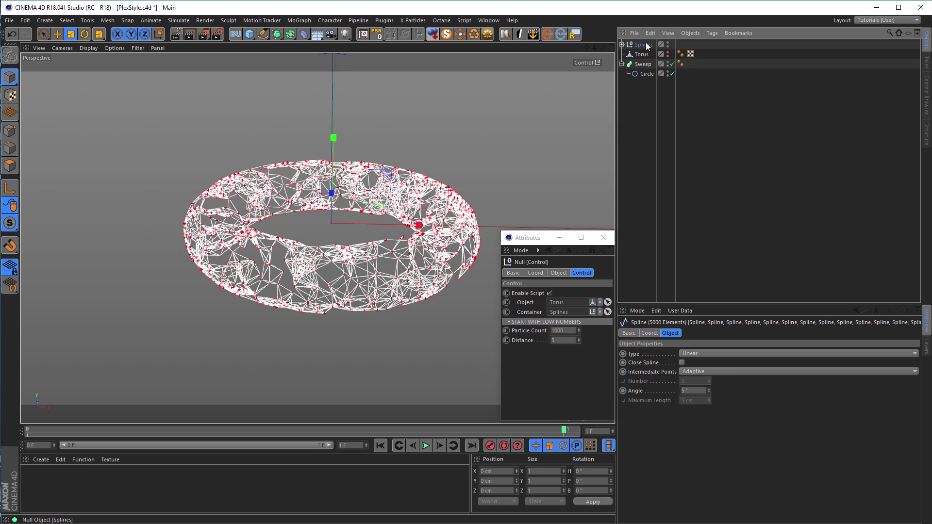
{"action": "left_click", "coordinate": [644, 144]}
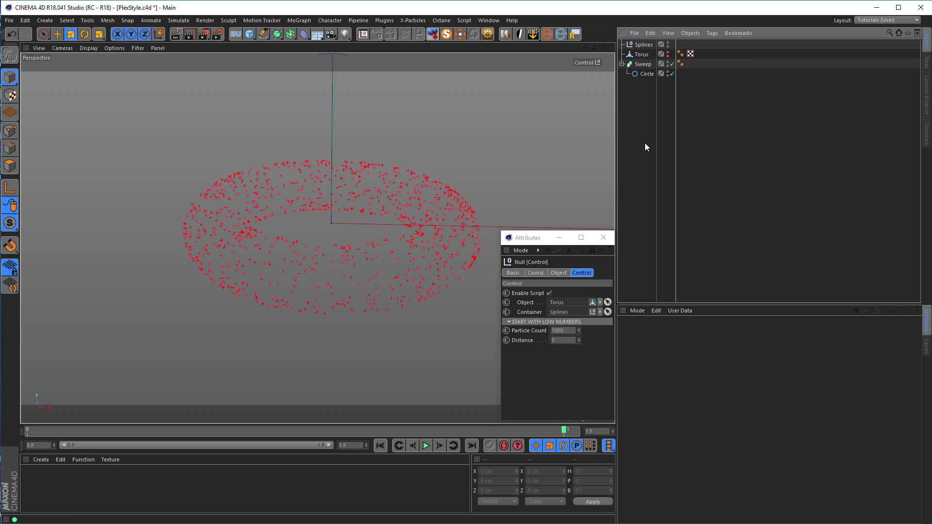
Step: Set Distance to 10 and rewind, then untick Enable Script and orbit to view the web
{"action": "double_click", "coordinate": [556, 341]}
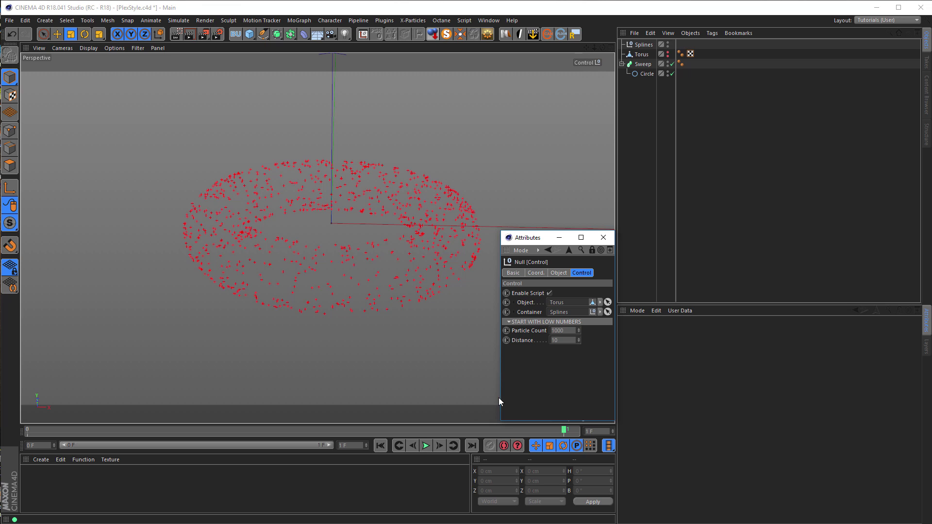
{"action": "left_click", "coordinate": [399, 445]}
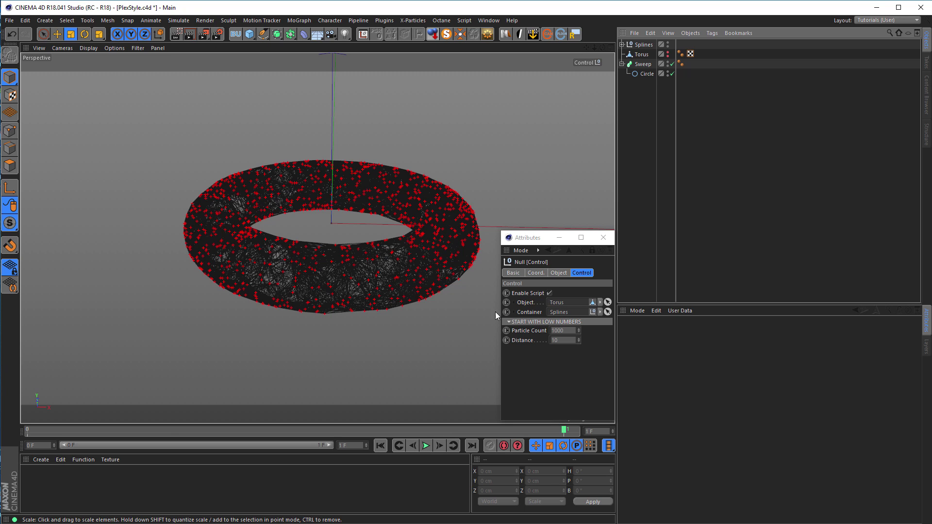
{"action": "left_click", "coordinate": [550, 293]}
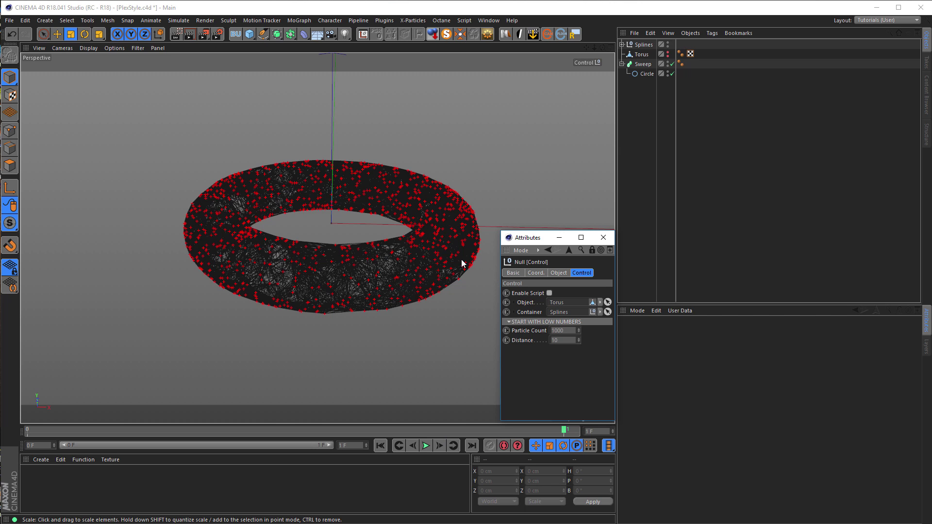
{"action": "left_click_drag", "start_coordinate": [377, 259], "coordinate": [350, 257], "text": "alt"}
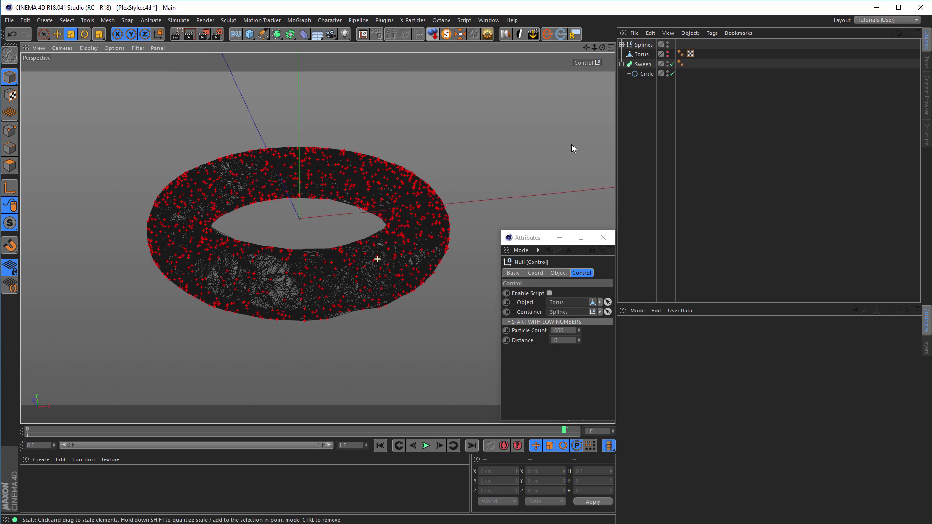
Step: Select only the Splines null in the Object Manager
{"action": "middle_click", "coordinate": [643, 46]}
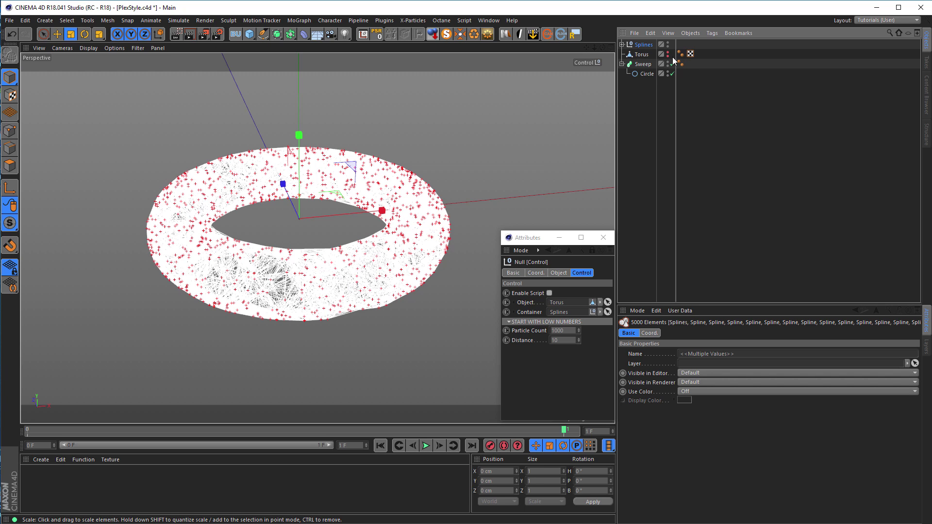
{"action": "left_click", "coordinate": [639, 46]}
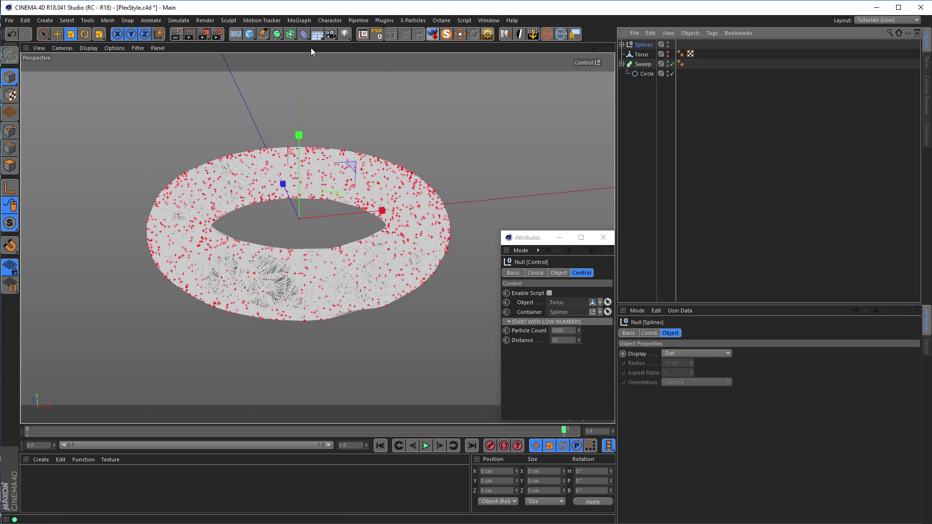
Step: Add a Connect object from the generators palette
{"action": "left_click", "coordinate": [291, 34]}
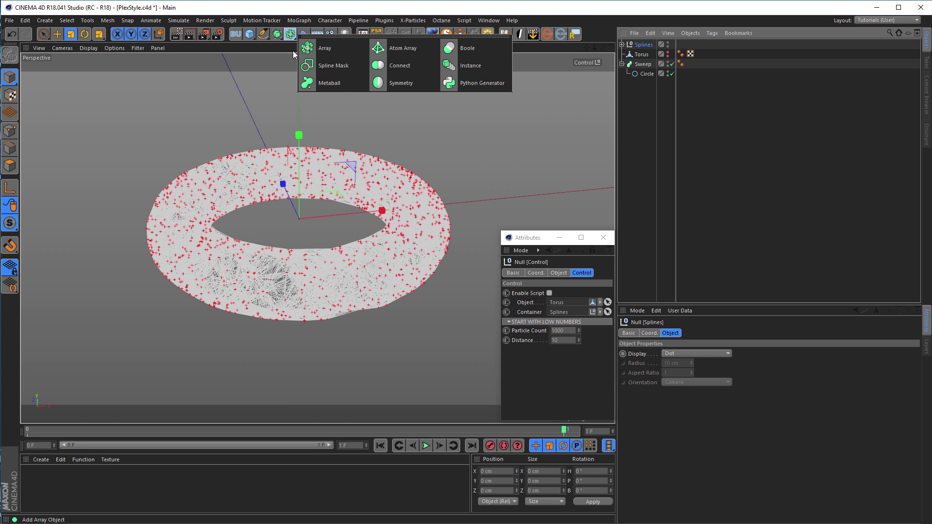
{"action": "left_click", "coordinate": [401, 66]}
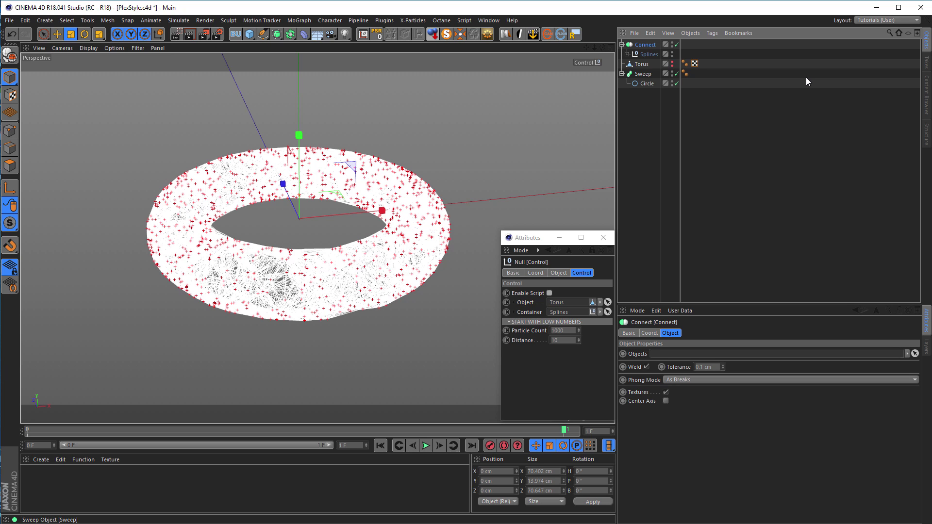
Step: Make the Connect object editable and rewind to the start, leaving only the white spline web
{"action": "key", "text": "c"}
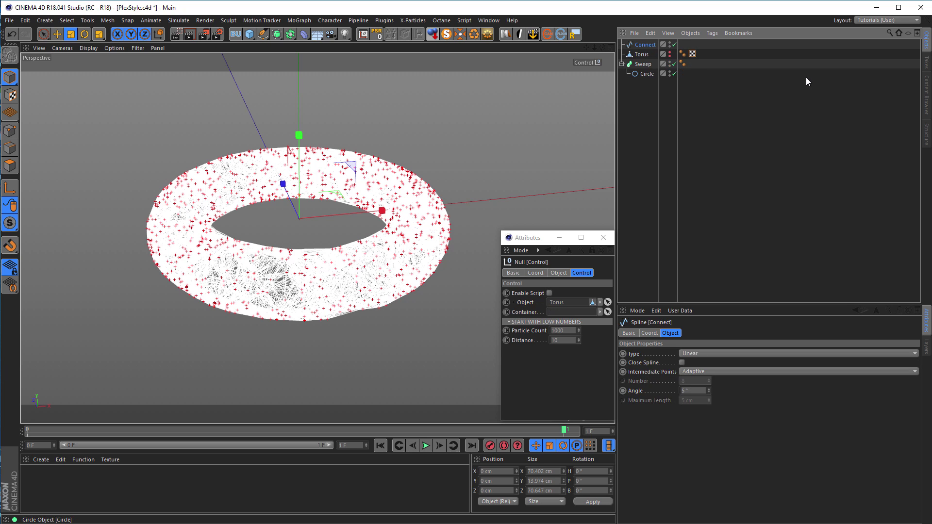
{"action": "left_click", "coordinate": [644, 45]}
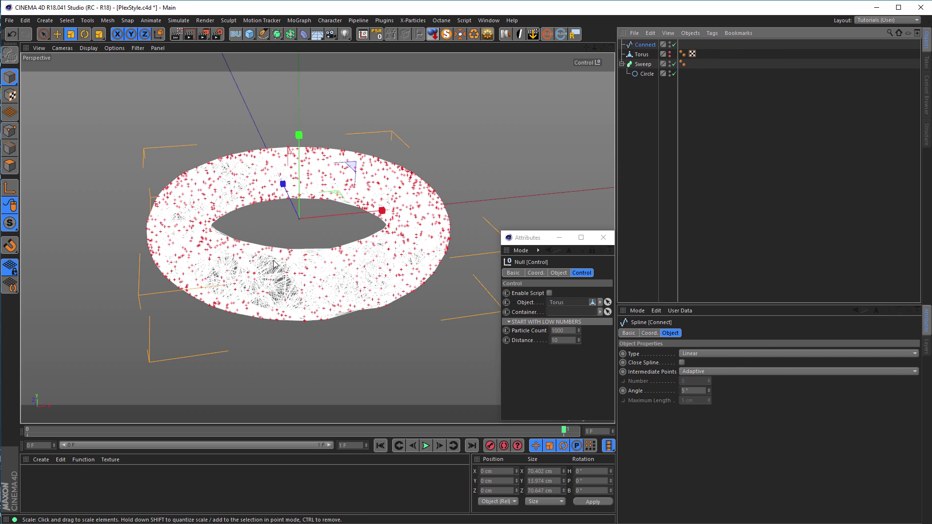
{"action": "left_click_drag", "start_coordinate": [309, 268], "coordinate": [235, 209], "text": "alt"}
{"action": "scroll", "coordinate": [276, 281], "scroll_direction": "up", "scroll_amount": 5}
{"action": "scroll", "coordinate": [340, 257], "scroll_direction": "down", "scroll_amount": 5}
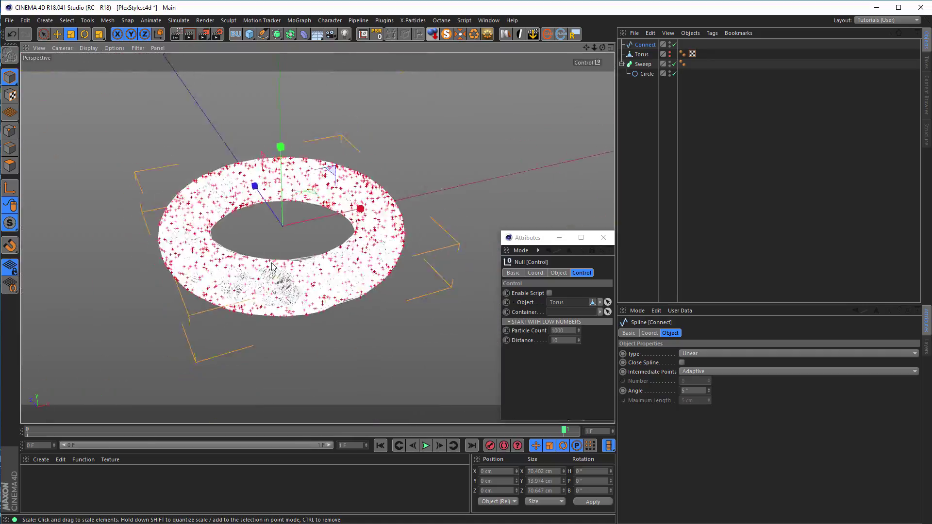
{"action": "scroll", "coordinate": [416, 238], "scroll_direction": "up", "scroll_amount": 5}
{"action": "scroll", "coordinate": [415, 238], "scroll_direction": "down", "scroll_amount": 5}
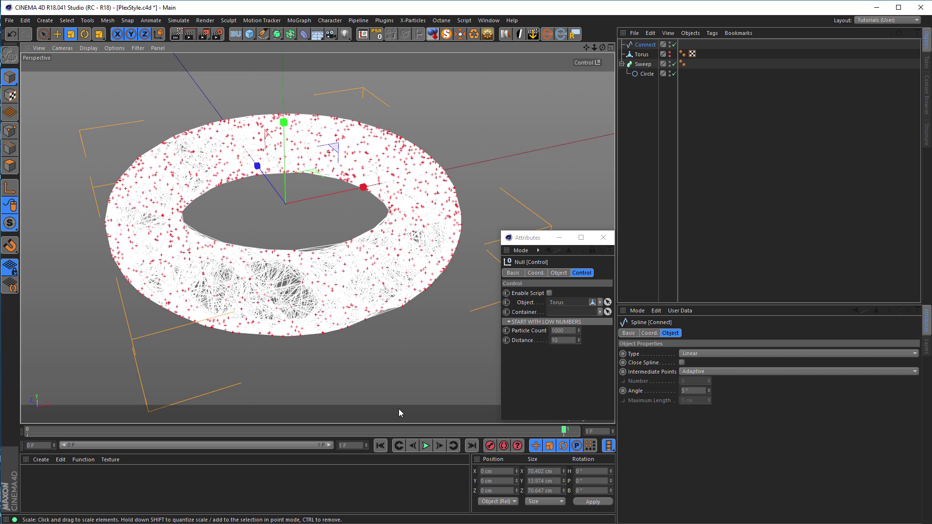
{"action": "left_click", "coordinate": [398, 446]}
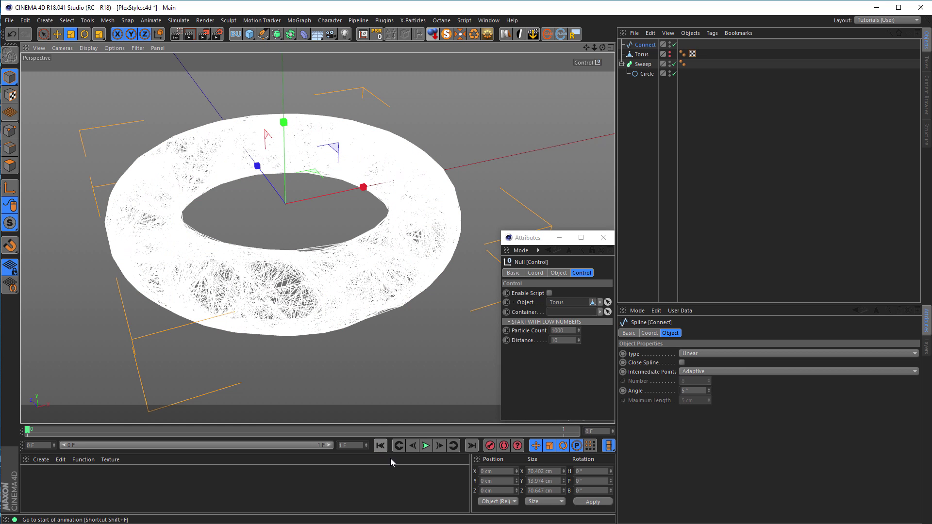
{"action": "scroll", "coordinate": [324, 269], "scroll_direction": "up", "scroll_amount": 5}
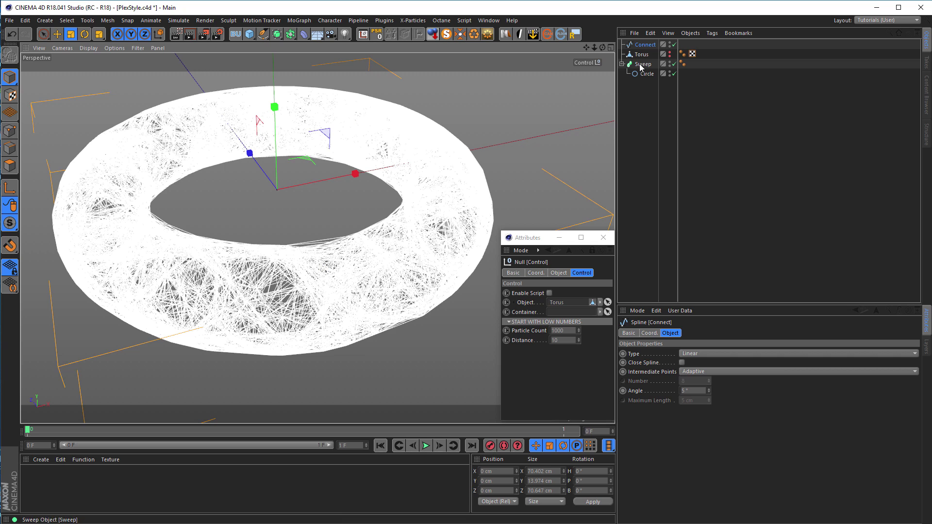
Step: Move the Connect spline into the Sweep, beneath the Circle
{"action": "left_click", "coordinate": [645, 45]}
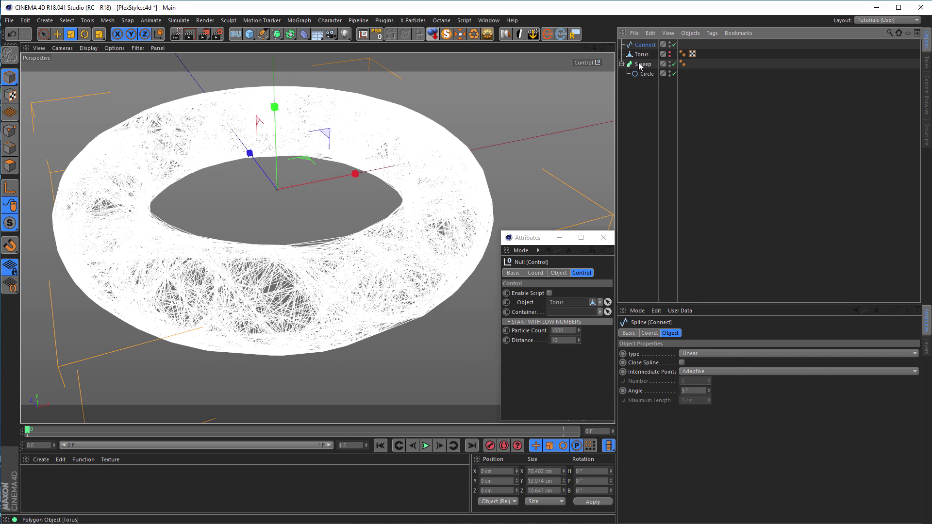
{"action": "left_click_drag", "start_coordinate": [642, 42], "coordinate": [636, 77]}
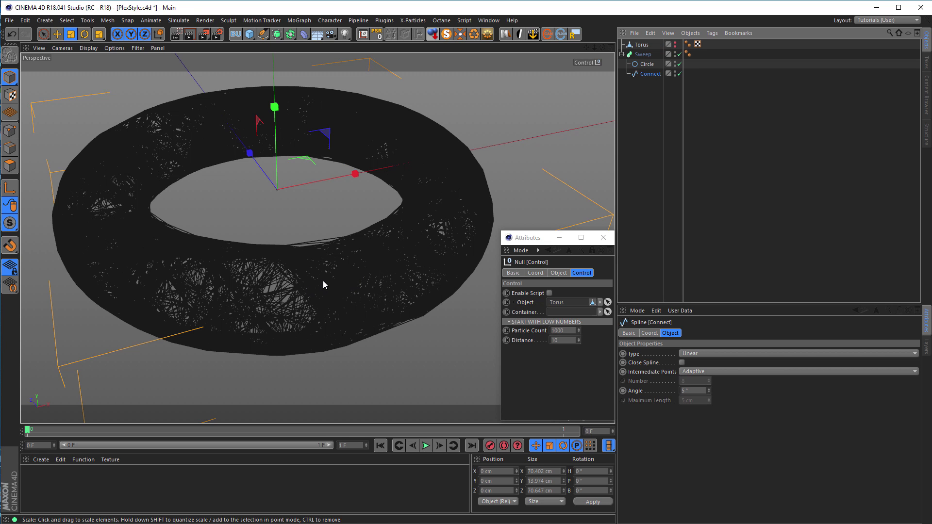
{"action": "right_click_drag", "start_coordinate": [325, 281], "coordinate": [336, 298], "text": "alt"}
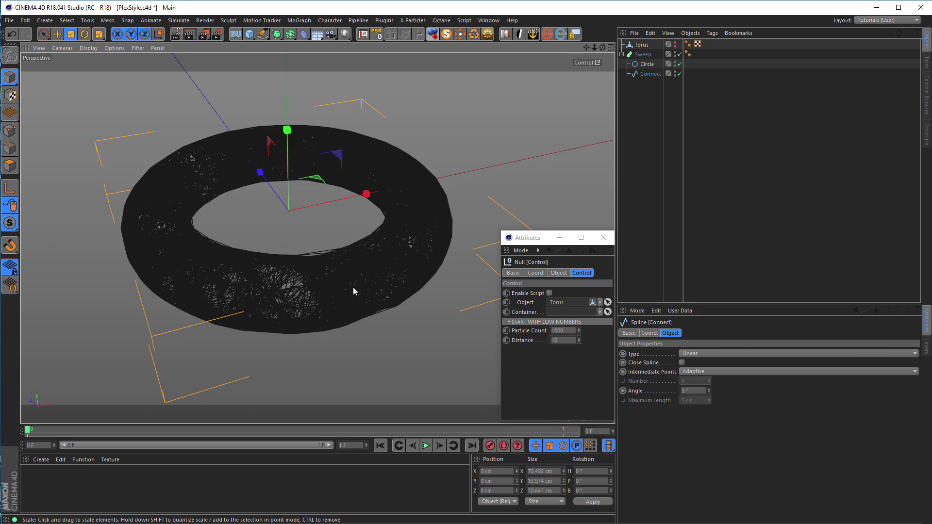
Step: Switch the viewport to Lines display to see the white strand web
{"action": "key", "text": "n"}
{"action": "key", "text": "h"}
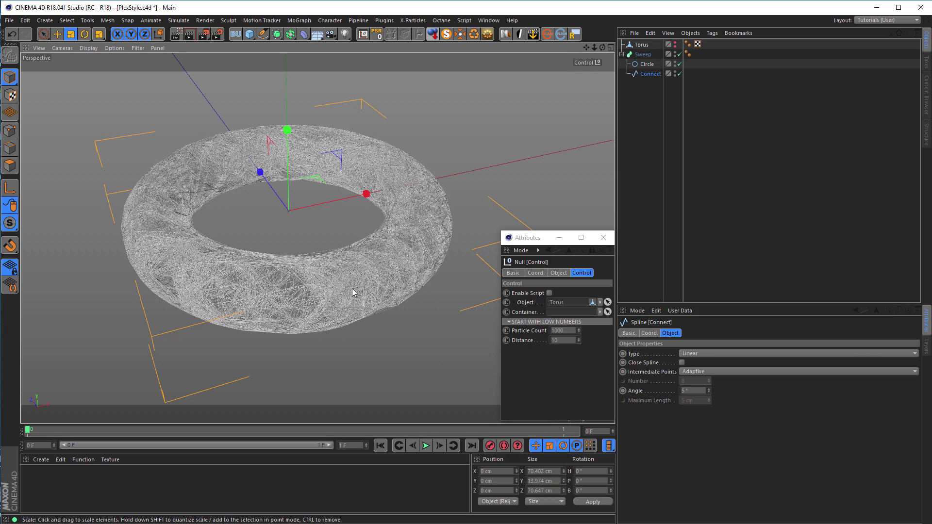
{"action": "right_click_drag", "start_coordinate": [319, 277], "coordinate": [326, 248], "text": "alt"}
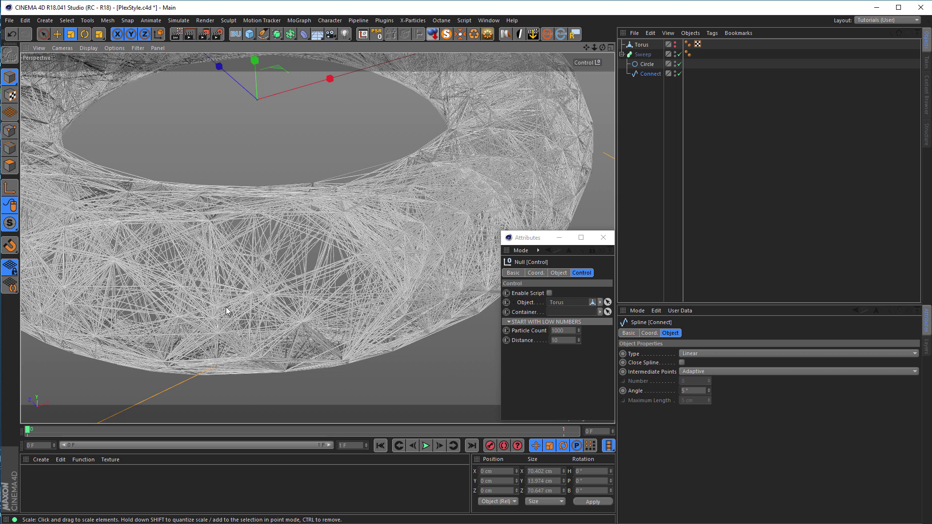
Step: Set the sweep Circle's radius to 0.1 cm and inspect the tubes
{"action": "left_click", "coordinate": [644, 64]}
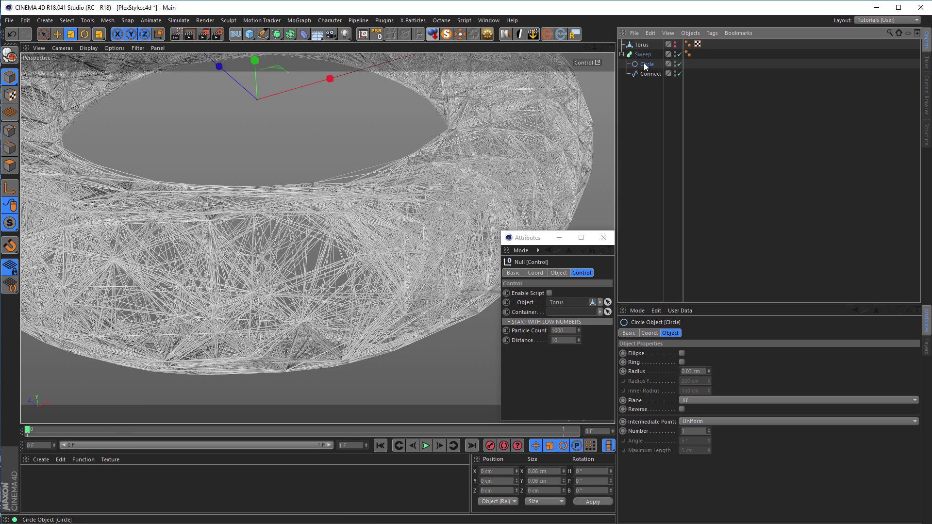
{"action": "double_click", "coordinate": [690, 371]}
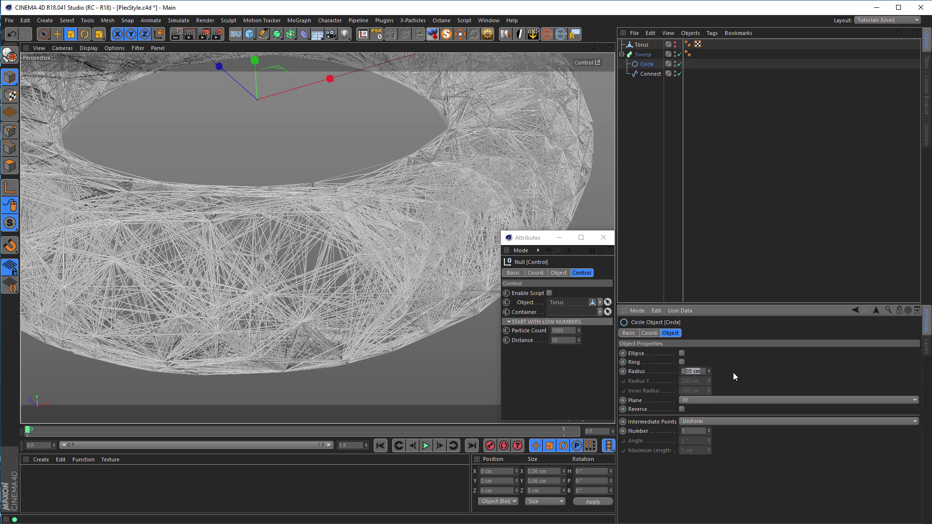
{"action": "type", "text": "0.1"}
{"action": "key", "text": "Return"}
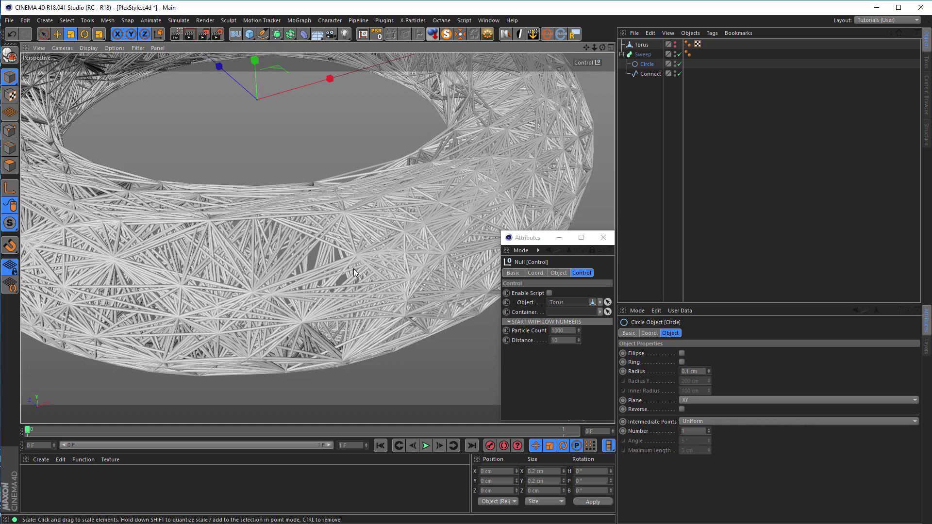
{"action": "right_click_drag", "start_coordinate": [359, 265], "coordinate": [311, 284], "text": "alt"}
Step: Reduce the Circle radius to 0.05 cm and inspect the finer wireframe torus
{"action": "double_click", "coordinate": [693, 371]}
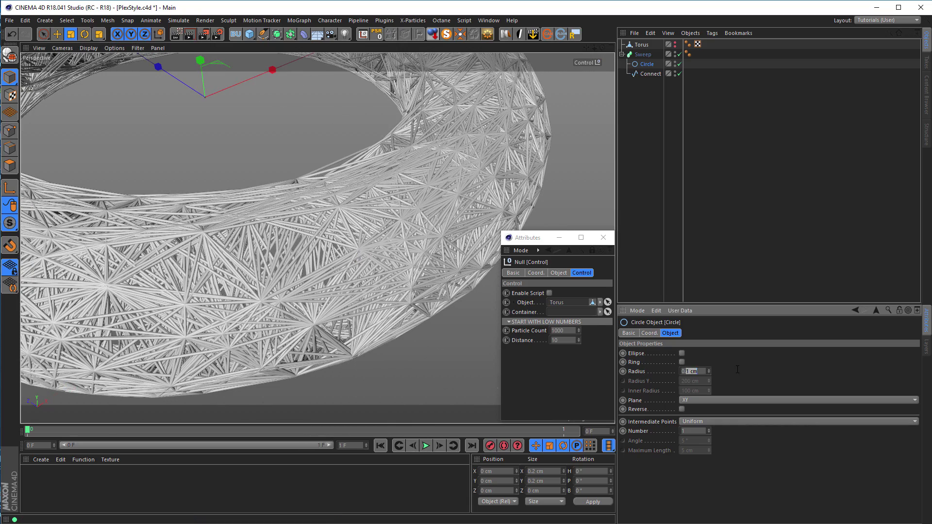
{"action": "type", "text": "0.05"}
{"action": "key", "text": "Return"}
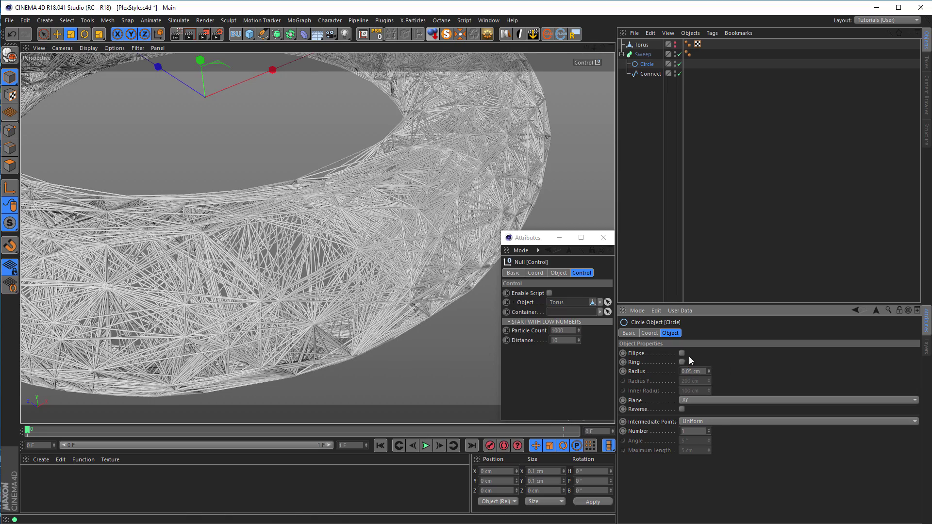
{"action": "right_click_drag", "start_coordinate": [403, 253], "coordinate": [325, 247], "text": "alt"}
{"action": "left_click_drag", "start_coordinate": [326, 247], "coordinate": [409, 238], "text": "alt"}
{"action": "right_click_drag", "start_coordinate": [408, 238], "coordinate": [420, 286], "text": "alt"}
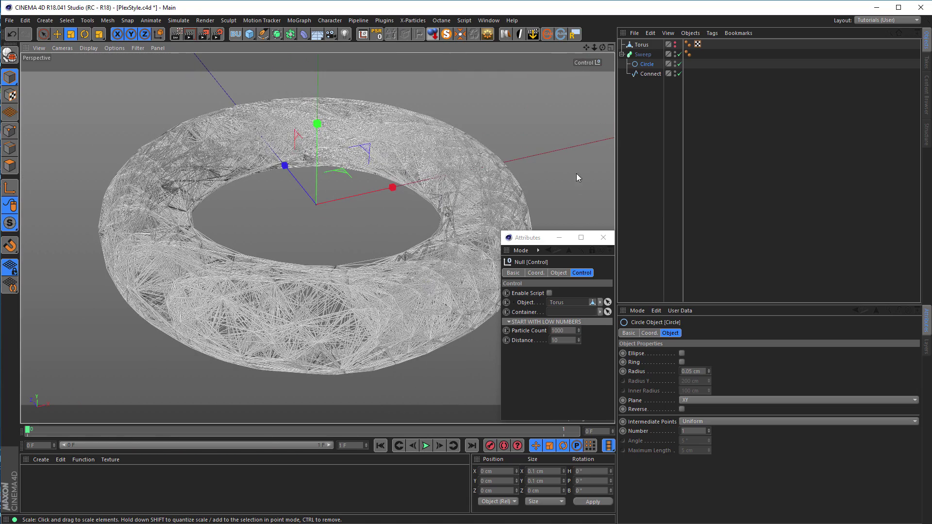
Step: Delete the Connect and Torus objects, go to frame 1, and open the Content Browser
{"action": "left_click_drag", "start_coordinate": [648, 74], "coordinate": [640, 144]}
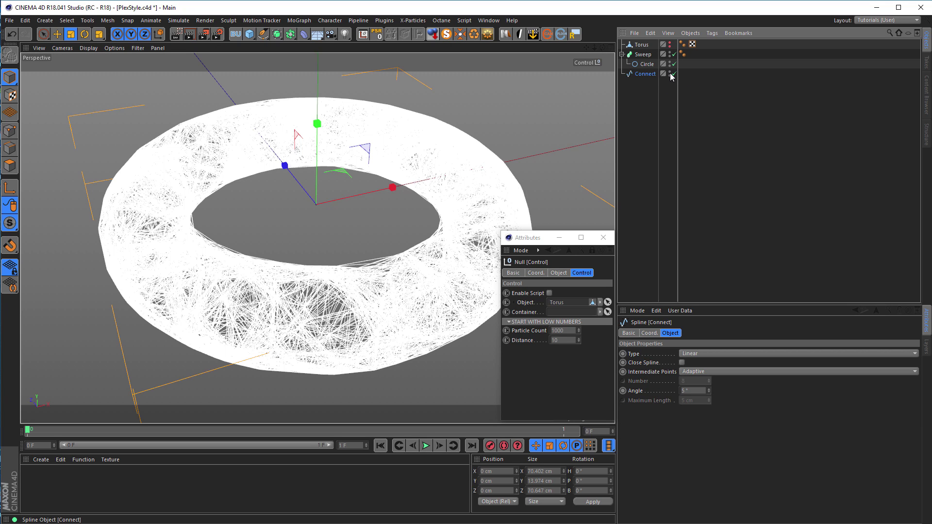
{"action": "key", "text": "Delete"}
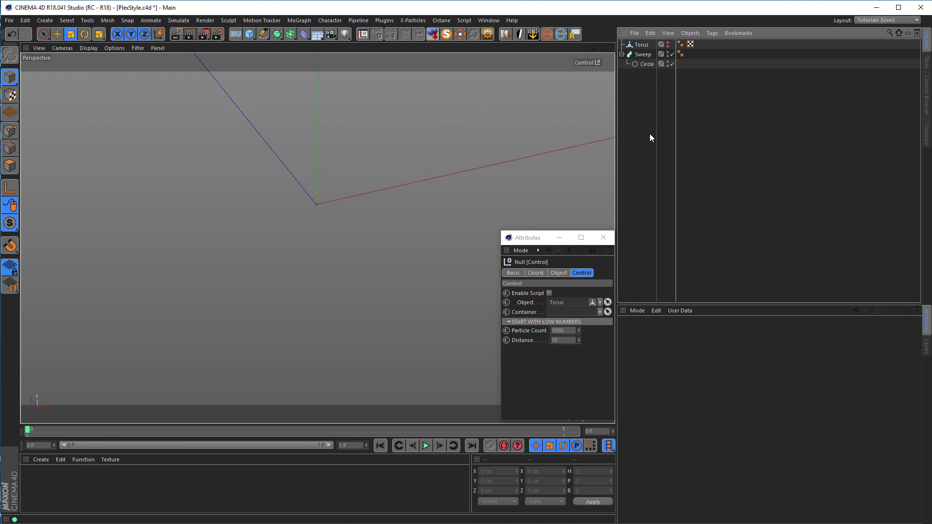
{"action": "left_click", "coordinate": [646, 45]}
{"action": "key", "text": "Delete"}
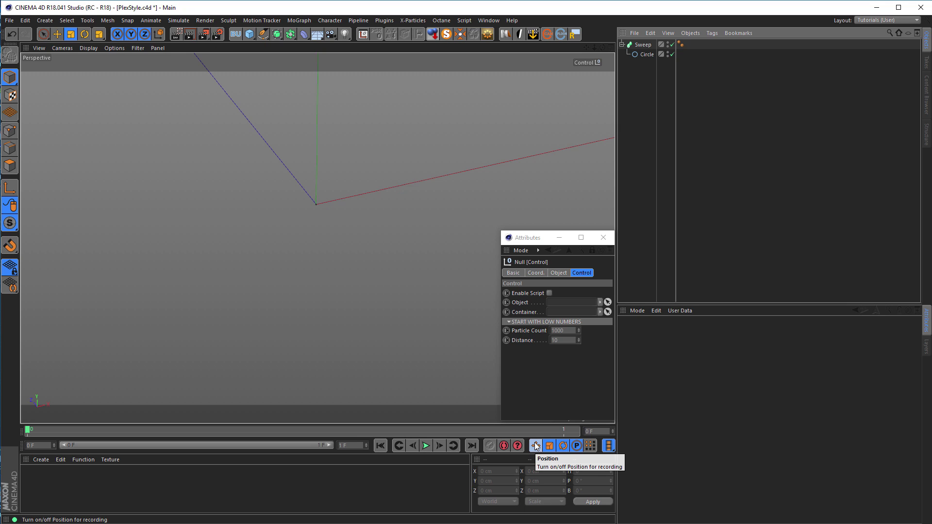
{"action": "left_click", "coordinate": [562, 429]}
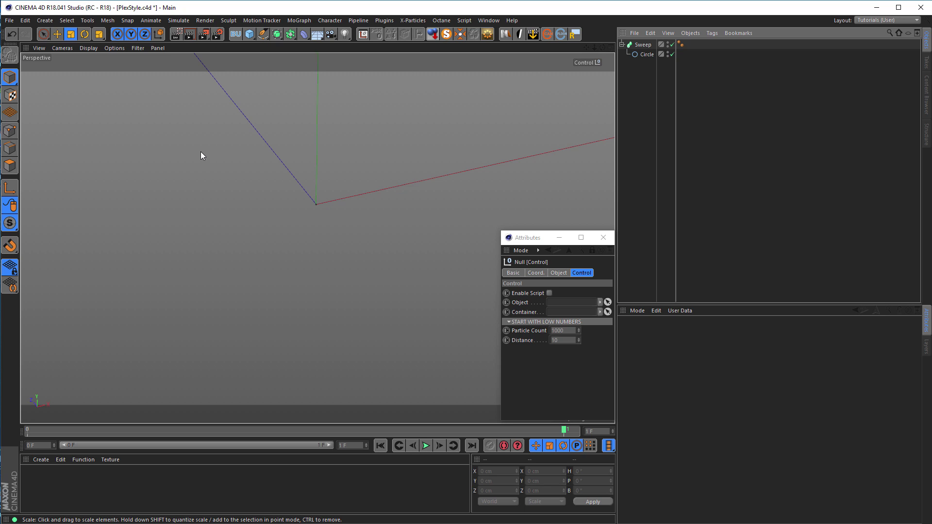
{"action": "key", "text": "shift+F8"}
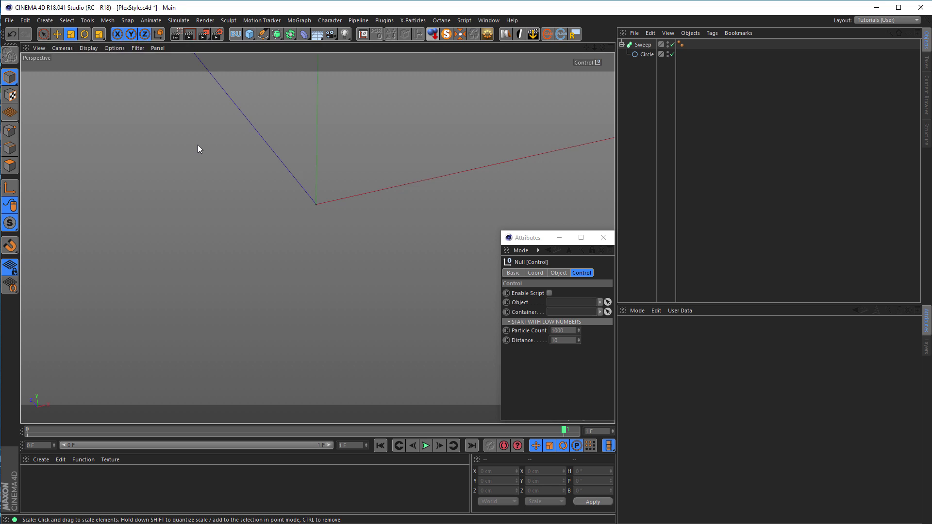
Step: Add the Female Bust base mesh from the Content Browser, then close it and view the bust frontally
{"action": "left_click_drag", "start_coordinate": [269, 8], "coordinate": [331, 36]}
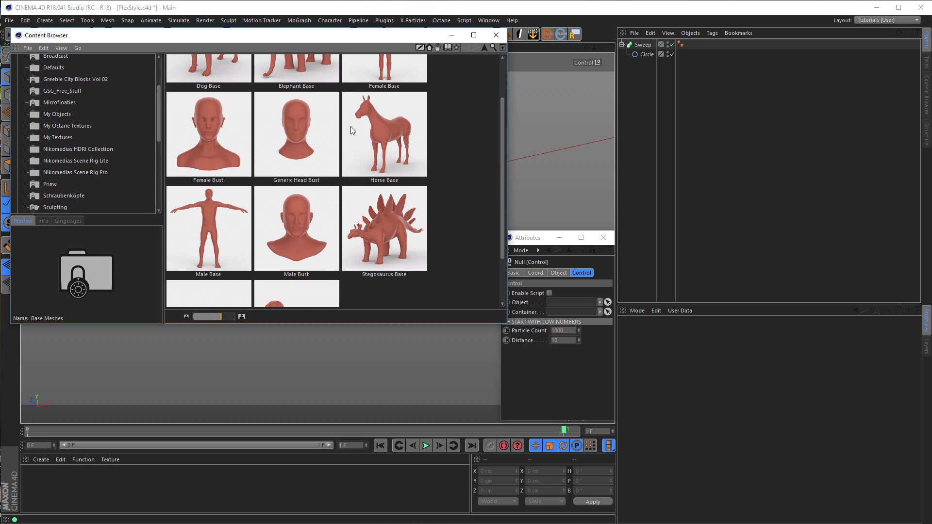
{"action": "scroll", "coordinate": [350, 127], "scroll_direction": "down", "scroll_amount": 2}
{"action": "scroll", "coordinate": [351, 129], "scroll_direction": "up", "scroll_amount": 4}
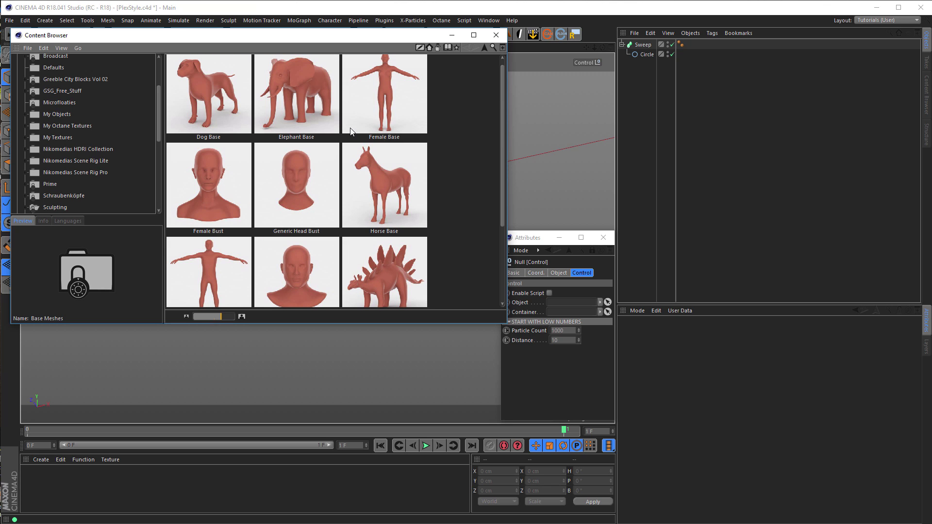
{"action": "left_click", "coordinate": [217, 193]}
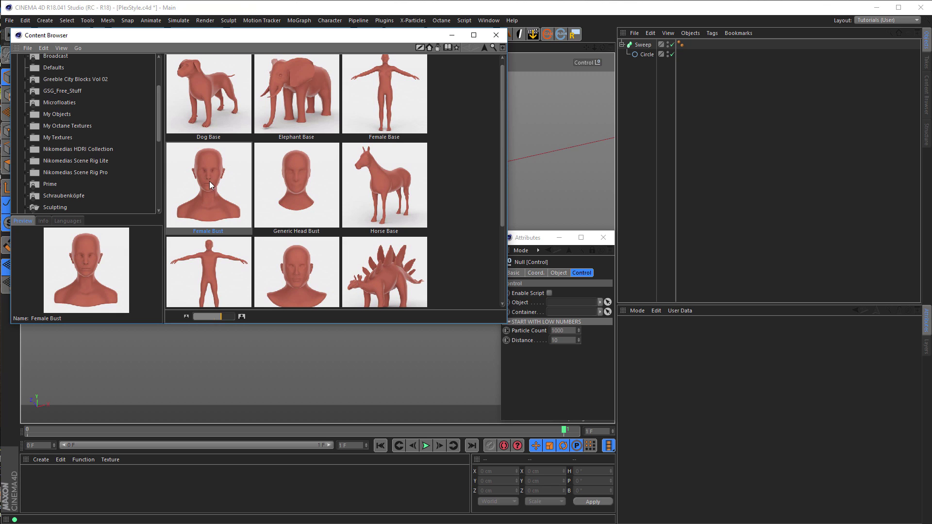
{"action": "left_click_drag", "start_coordinate": [316, 167], "coordinate": [530, 169]}
{"action": "left_click_drag", "start_coordinate": [702, 130], "coordinate": [712, 120]}
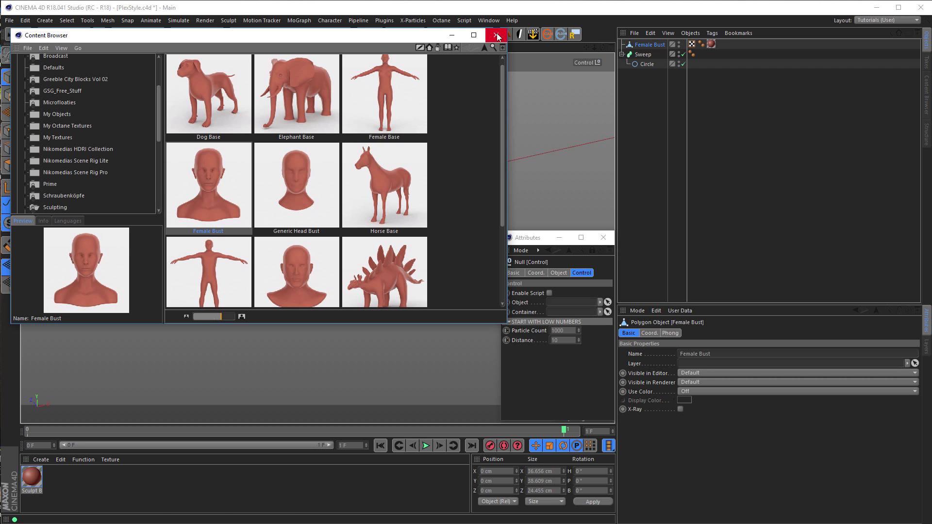
{"action": "left_click", "coordinate": [496, 34]}
{"action": "left_click_drag", "start_coordinate": [340, 116], "coordinate": [351, 192], "text": "alt"}
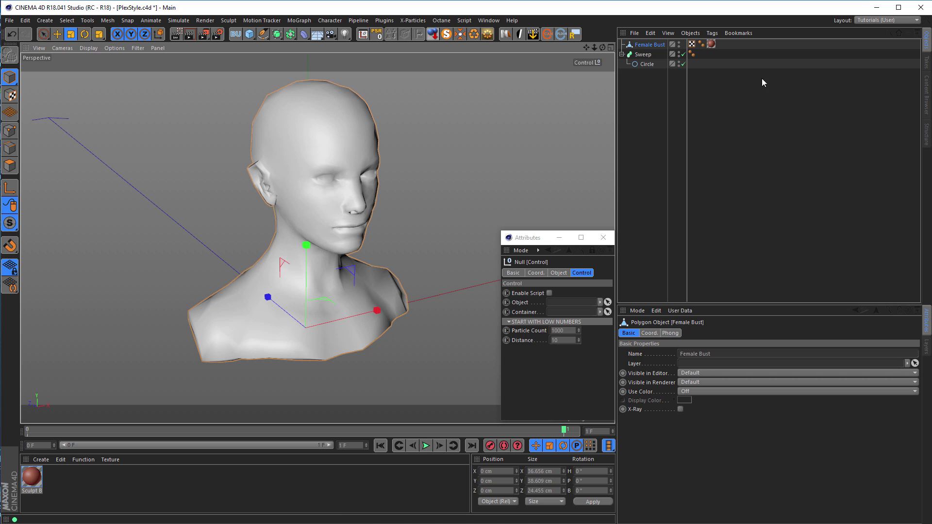
Step: Delete the bust's Sculpt Base material and switch to Gouraud Shading (Lines)
{"action": "left_click", "coordinate": [711, 44]}
{"action": "left_click", "coordinate": [682, 225]}
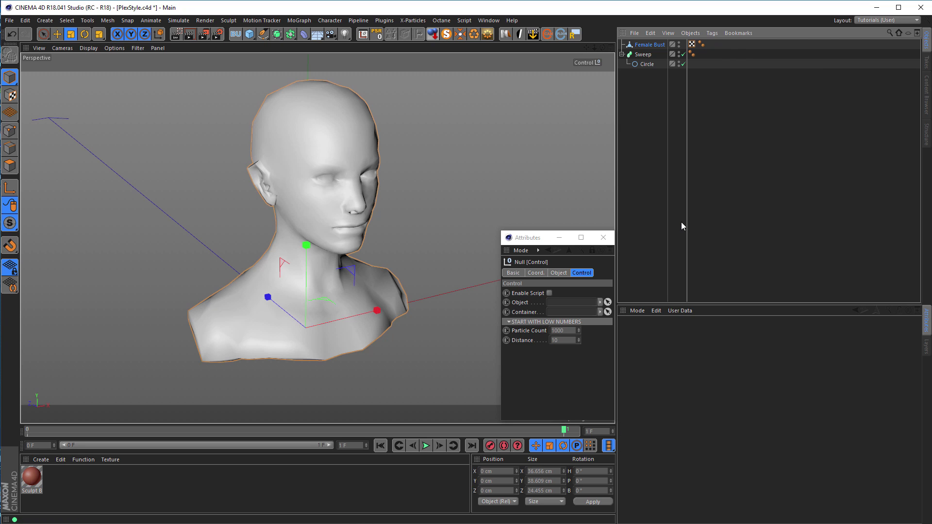
{"action": "left_click", "coordinate": [32, 478]}
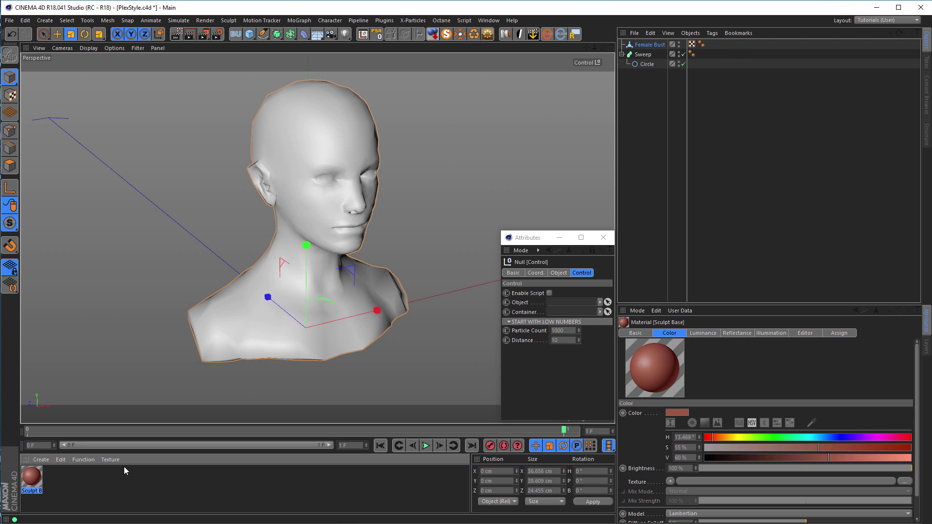
{"action": "key", "text": "Delete"}
{"action": "mouse_move", "coordinate": [338, 159]}
{"action": "left_mouse_down", "text": "alt"}
{"action": "mouse_move", "coordinate": [322, 162]}
{"action": "mouse_move", "coordinate": [372, 162]}
{"action": "mouse_move", "coordinate": [357, 168]}
{"action": "left_mouse_up", "text": "alt"}
{"action": "key", "text": "n"}
{"action": "key", "text": "b"}
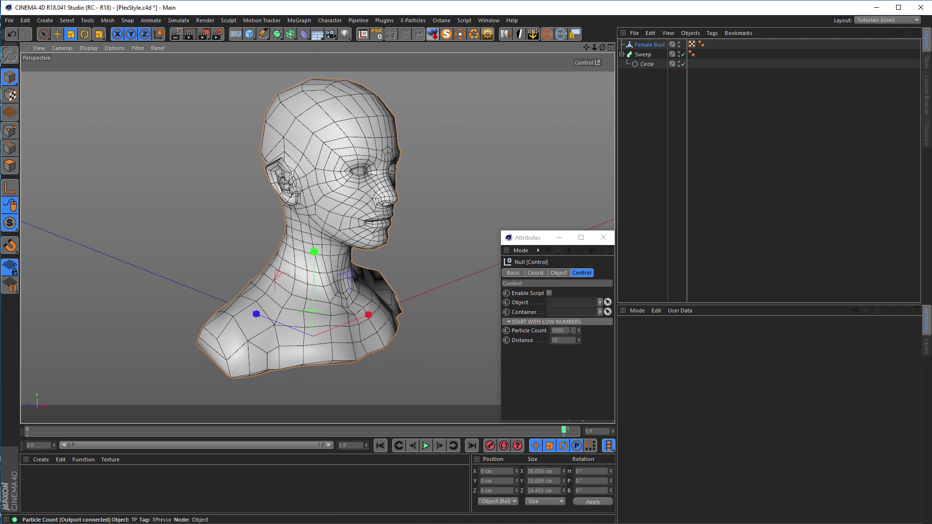
Step: Set the Control's Particle Count to 500 and Distance to 2
{"action": "type", "text": "500"}
{"action": "key", "text": "Tab"}
{"action": "type", "text": "2"}
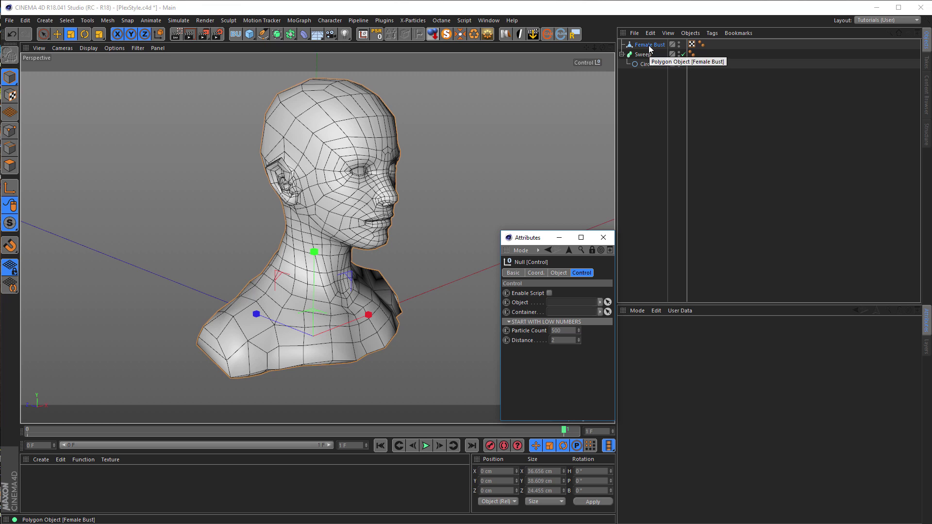
Step: Link Female Bust as Control's Object and a new Null as Container, enable the script, rewind to frame 0
{"action": "left_click_drag", "start_coordinate": [648, 45], "coordinate": [647, 57]}
{"action": "left_click_drag", "start_coordinate": [573, 273], "coordinate": [569, 303]}
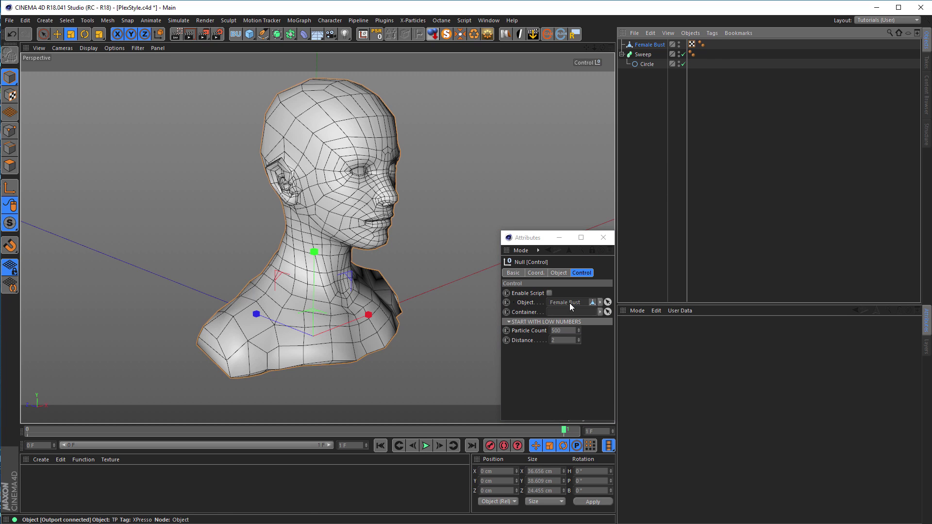
{"action": "left_click", "coordinate": [249, 34]}
{"action": "left_click", "coordinate": [274, 48]}
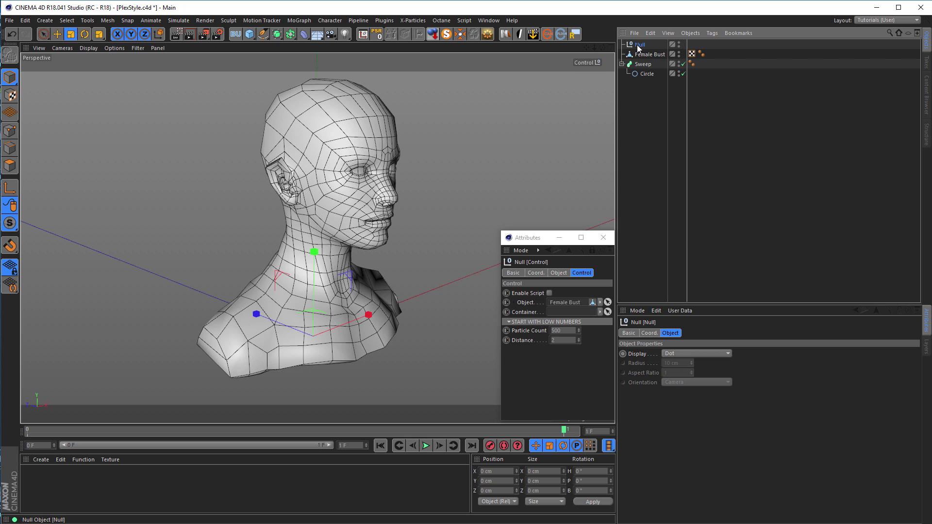
{"action": "left_click_drag", "start_coordinate": [639, 44], "coordinate": [641, 176]}
{"action": "left_click_drag", "start_coordinate": [668, 237], "coordinate": [577, 311]}
{"action": "left_click", "coordinate": [549, 293]}
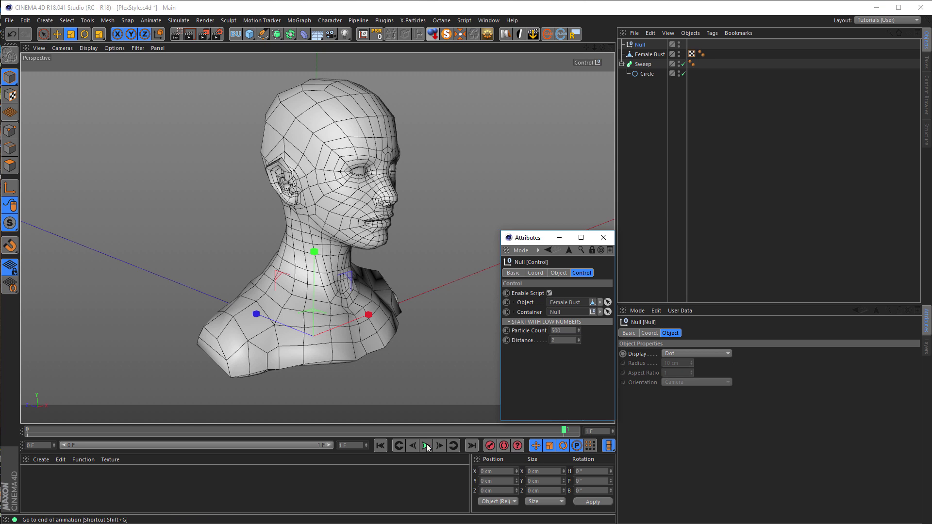
{"action": "left_click", "coordinate": [380, 445]}
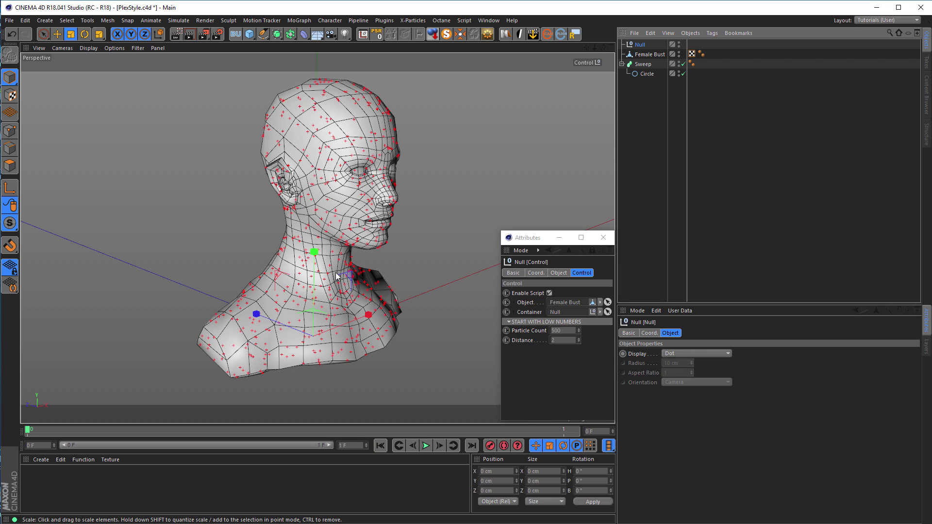
Step: Turn off the Control's Enable Script and step forward to frame 1
{"action": "left_click_drag", "start_coordinate": [338, 275], "coordinate": [357, 290], "text": "alt"}
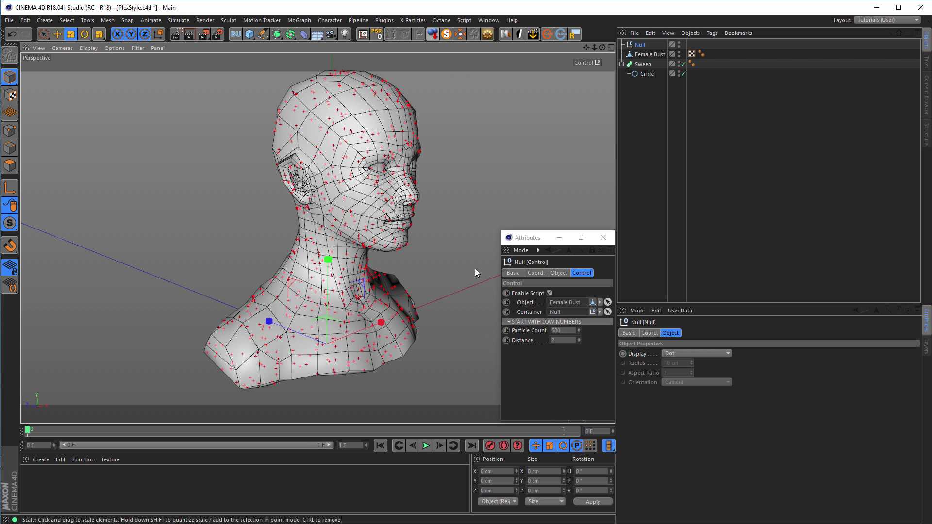
{"action": "left_click", "coordinate": [548, 293]}
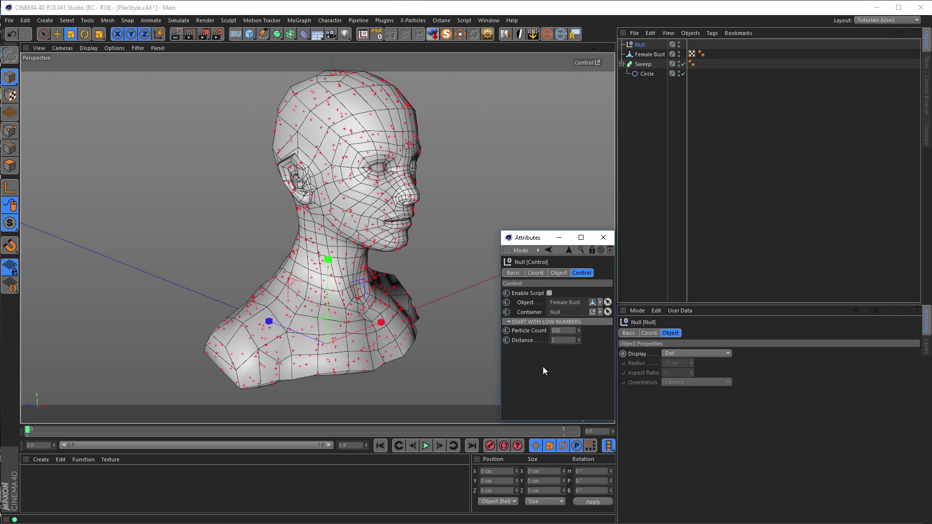
{"action": "key", "text": "g"}
Step: Set Particle Count to 1000, re-enable the control script, and rewind to frame 0
{"action": "left_click", "coordinate": [557, 331]}
{"action": "type", "text": "1000"}
{"action": "key", "text": "Return"}
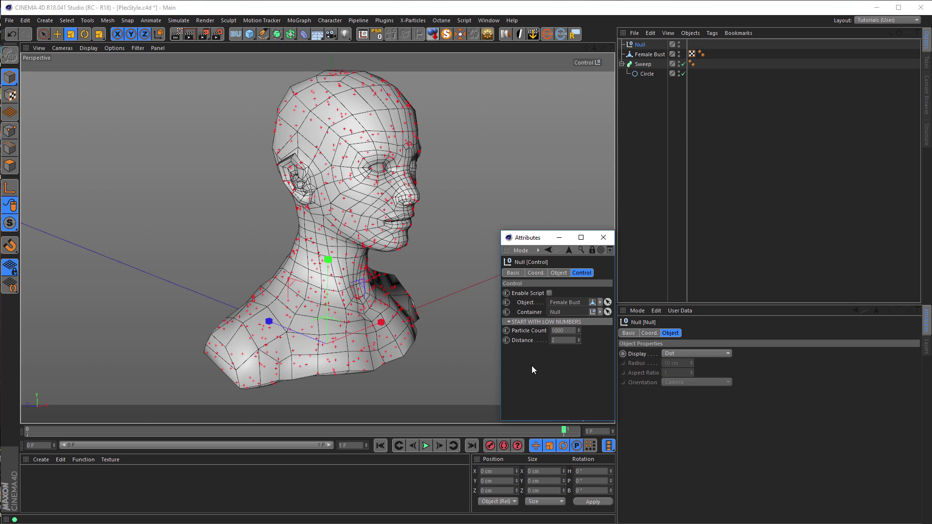
{"action": "left_click", "coordinate": [549, 293]}
{"action": "left_click", "coordinate": [381, 446]}
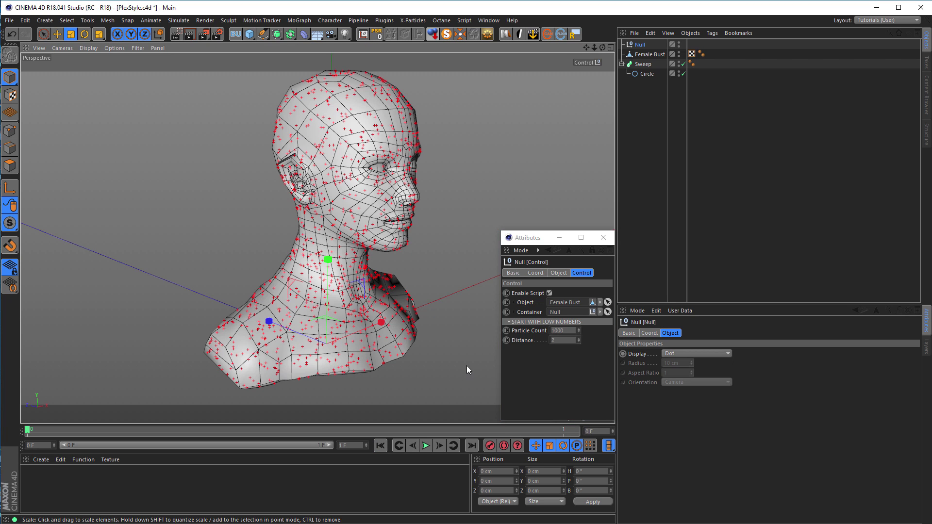
Step: Set Distance to 5 and play the animation to build the connecting lines
{"action": "left_click", "coordinate": [560, 340]}
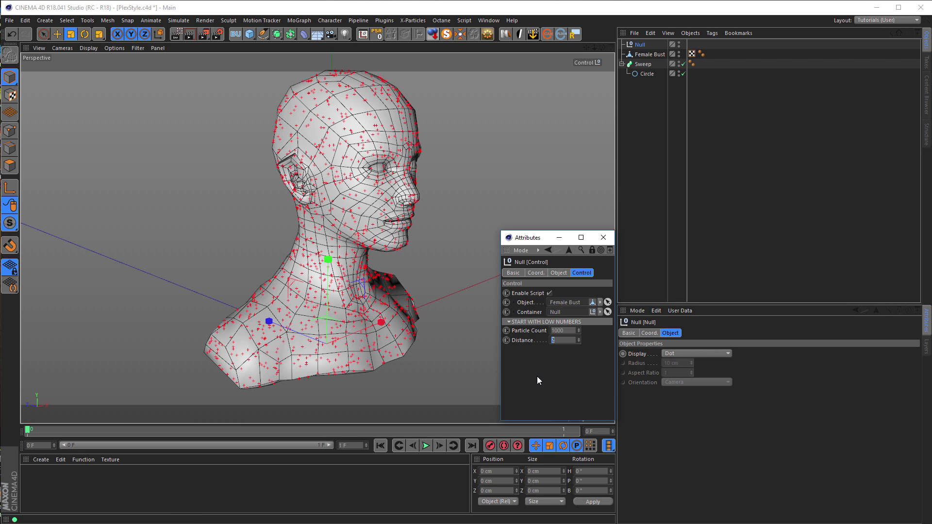
{"action": "type", "text": "5"}
{"action": "left_click", "coordinate": [425, 445]}
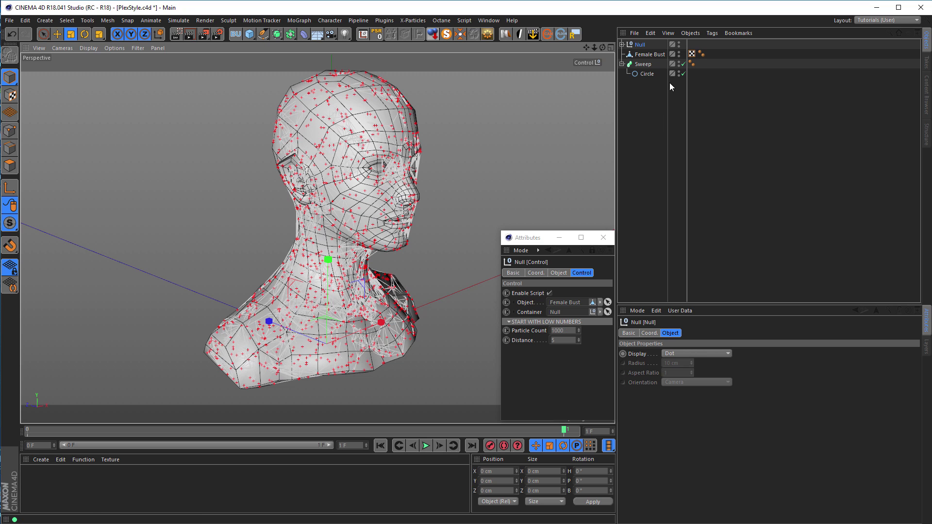
Step: Hide the Female Bust in the viewport and orbit around the plexus lines
{"action": "left_click", "coordinate": [678, 53]}
{"action": "right_click_drag", "start_coordinate": [360, 200], "coordinate": [415, 184], "text": "alt"}
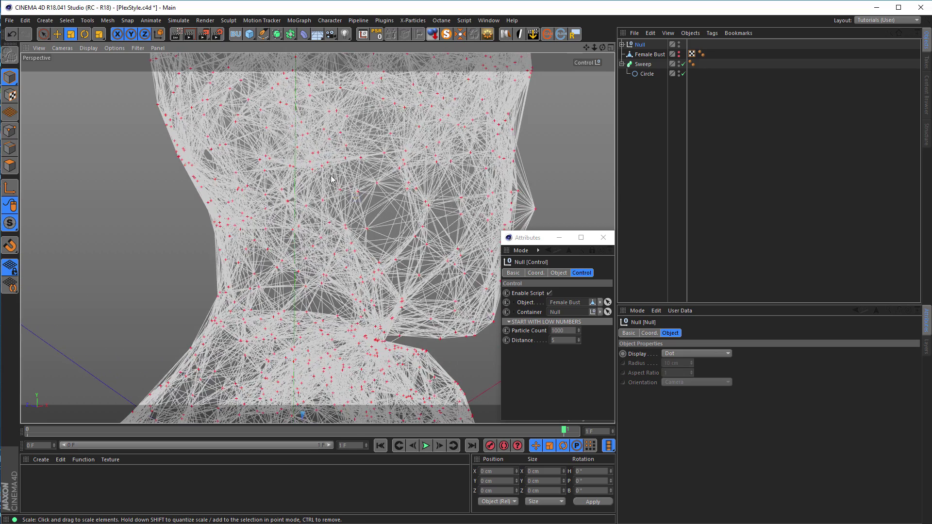
{"action": "left_click_drag", "start_coordinate": [327, 179], "coordinate": [308, 197], "text": "alt"}
{"action": "right_click_drag", "start_coordinate": [278, 207], "coordinate": [266, 276], "text": "alt"}
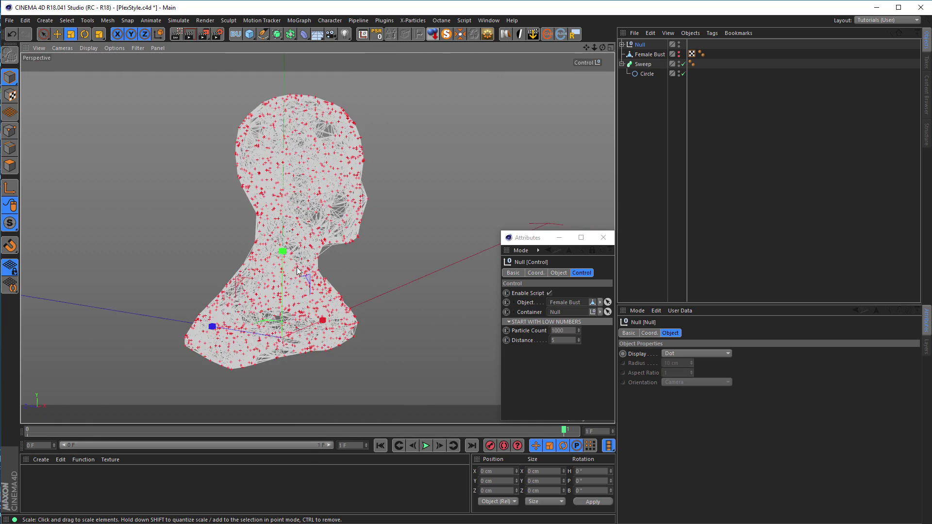
{"action": "left_click_drag", "start_coordinate": [298, 266], "coordinate": [308, 279], "text": "alt"}
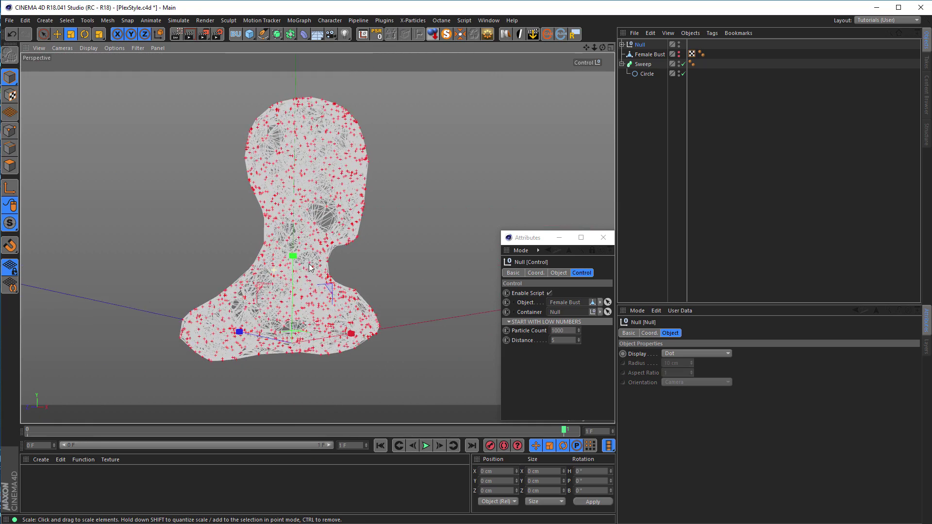
{"action": "scroll", "coordinate": [321, 262], "scroll_direction": "up", "scroll_amount": 5}
{"action": "left_click_drag", "start_coordinate": [320, 262], "coordinate": [346, 254], "text": "alt"}
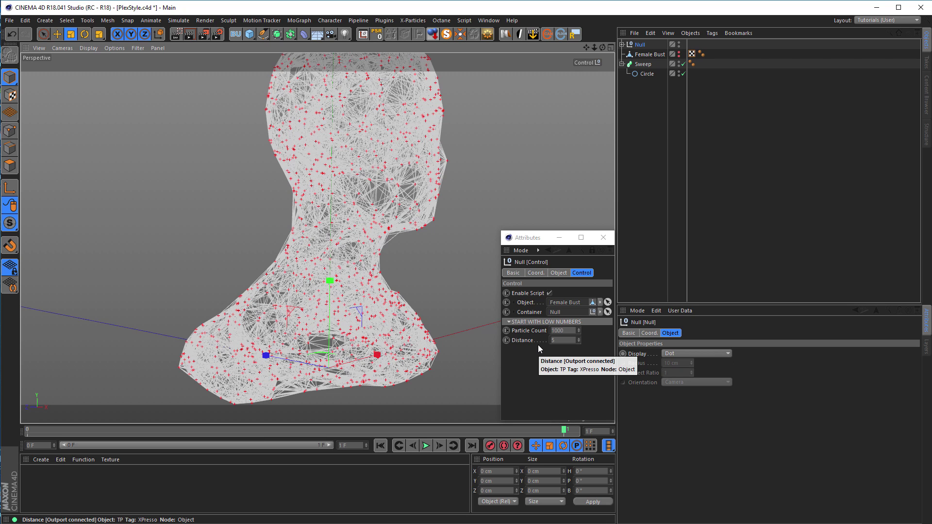
Step: Toggle the control script off and back on, then clear the object selection
{"action": "left_click", "coordinate": [550, 292]}
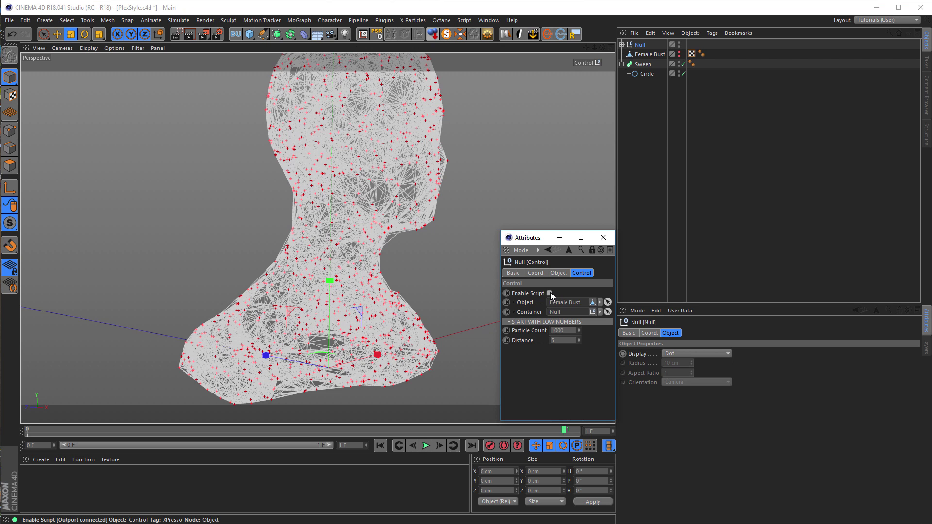
{"action": "left_click", "coordinate": [551, 292]}
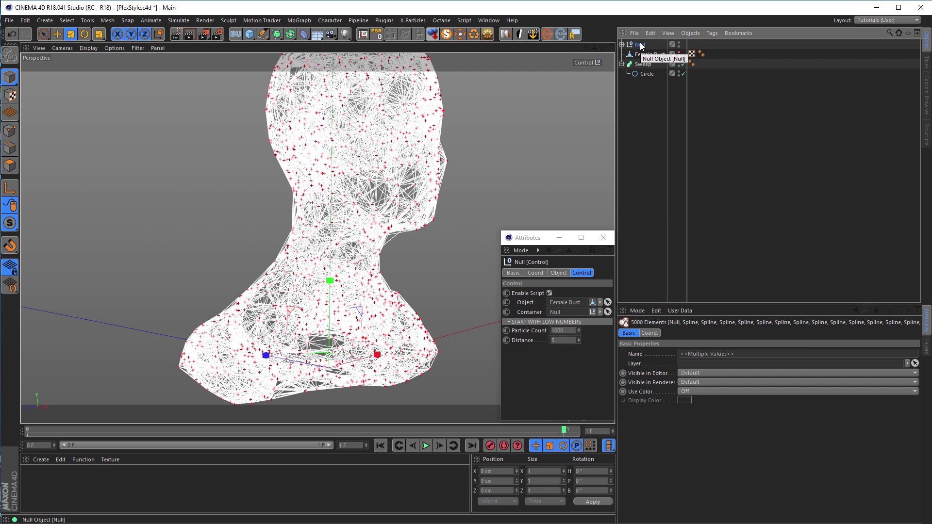
{"action": "left_click", "coordinate": [766, 111]}
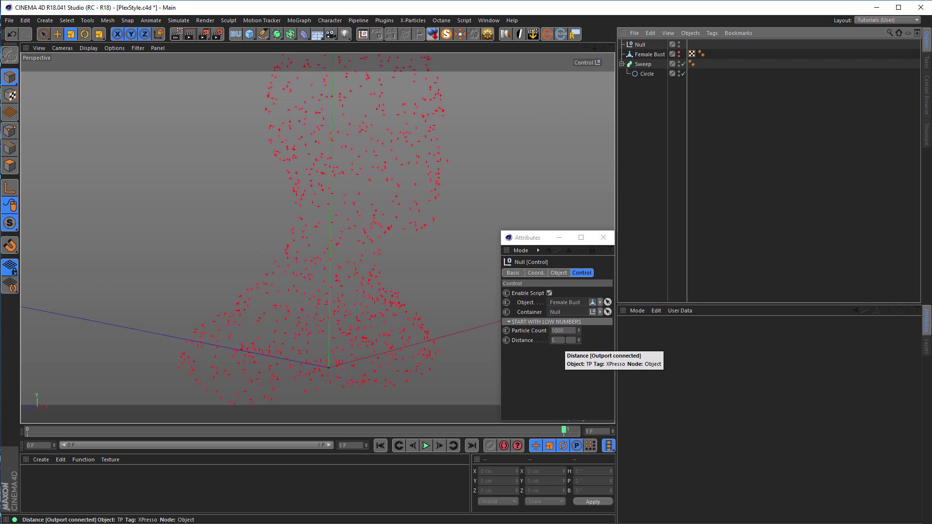
Step: Enter Particle Count 1200 and Distance 7 in the Control tab
{"action": "left_click", "coordinate": [564, 340]}
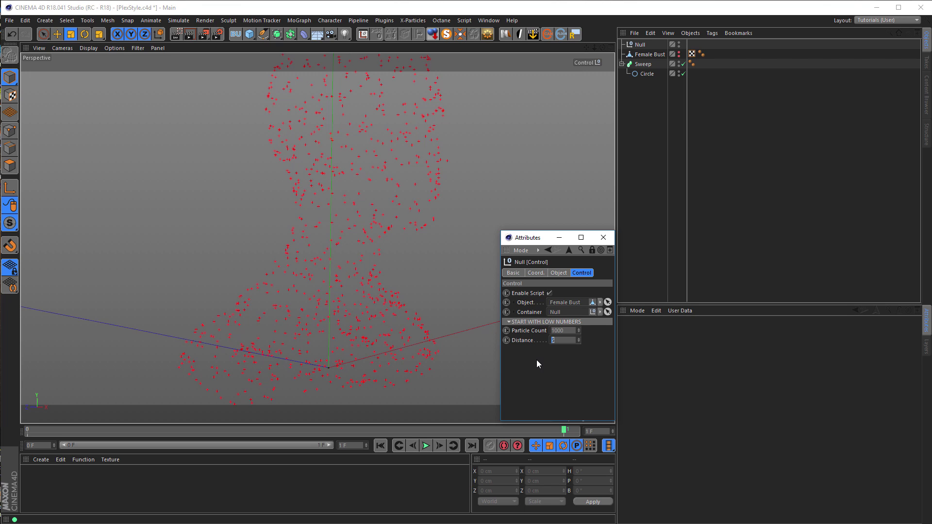
{"action": "left_click", "coordinate": [568, 330]}
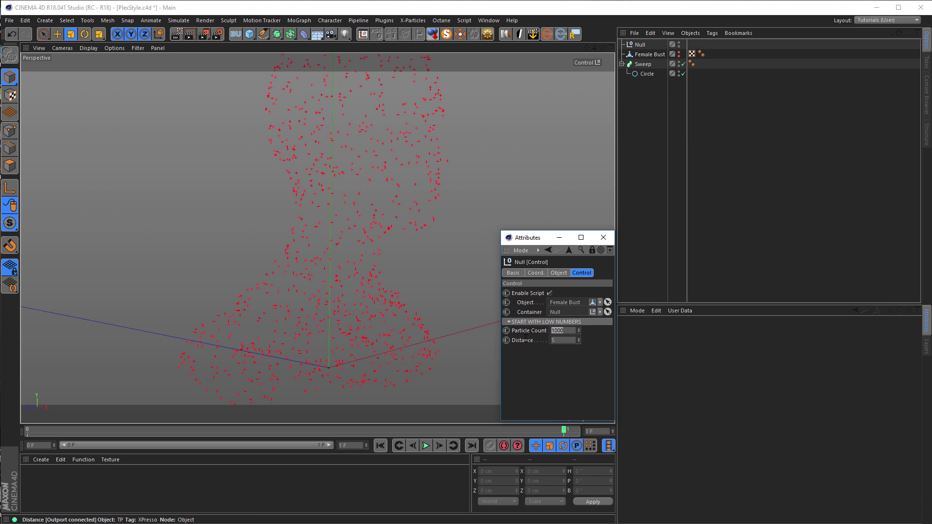
{"action": "type", "text": "1200"}
{"action": "key", "text": "Tab"}
{"action": "type", "text": "7"}
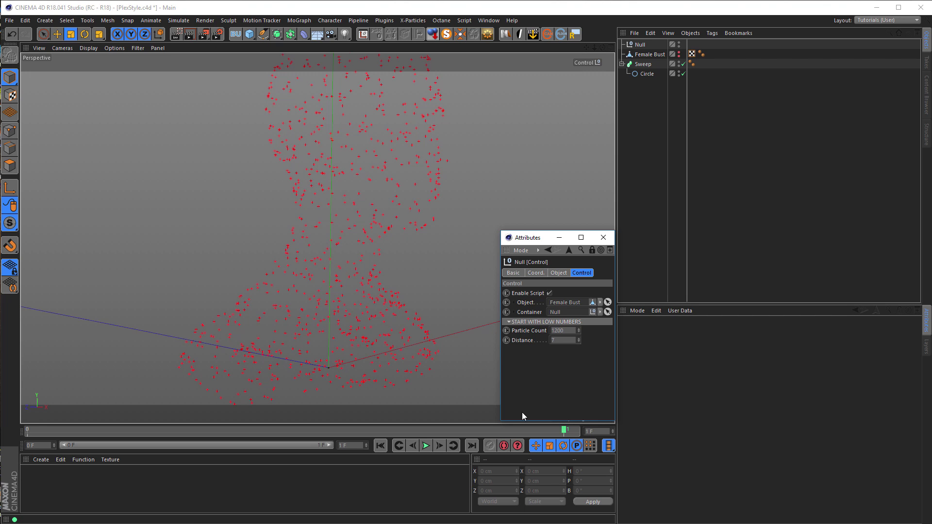
Step: Replay from frame 0, disable the control script, and select the spline Null with its hierarchy
{"action": "left_click", "coordinate": [382, 447]}
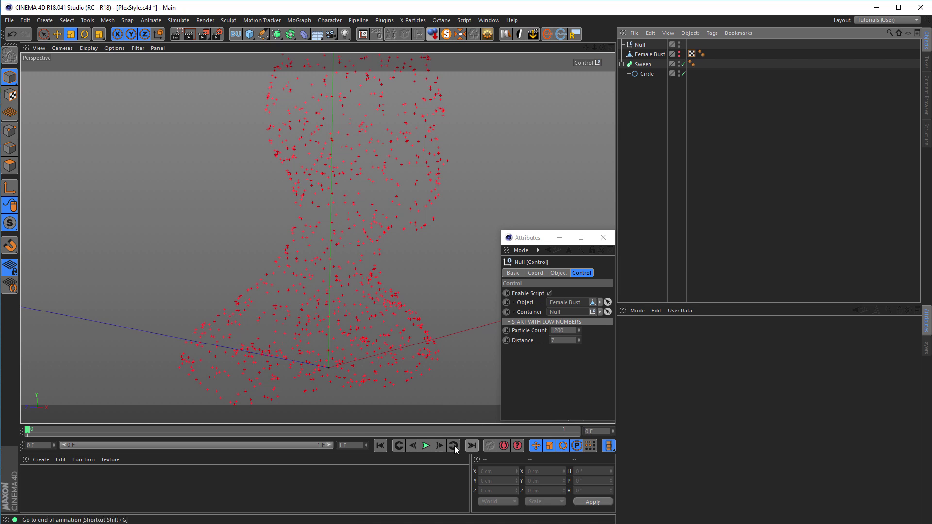
{"action": "left_click", "coordinate": [425, 446]}
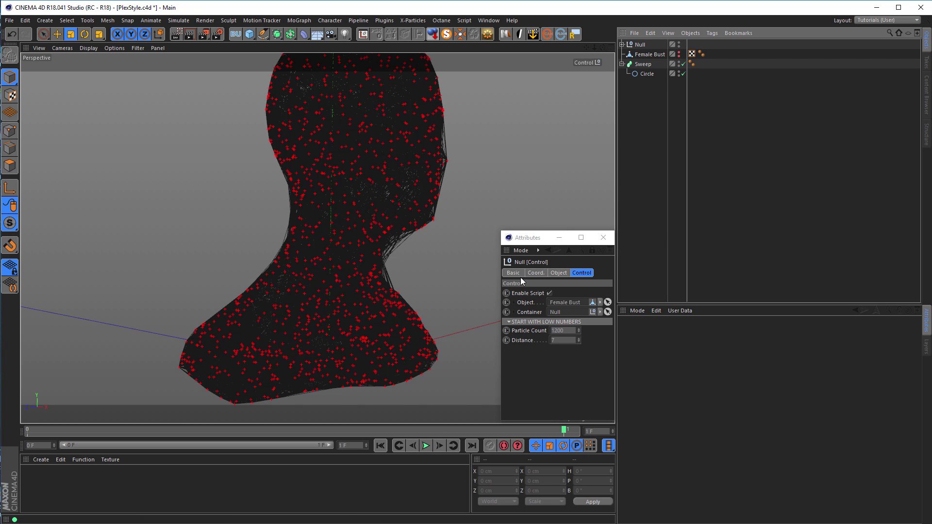
{"action": "left_click", "coordinate": [549, 293]}
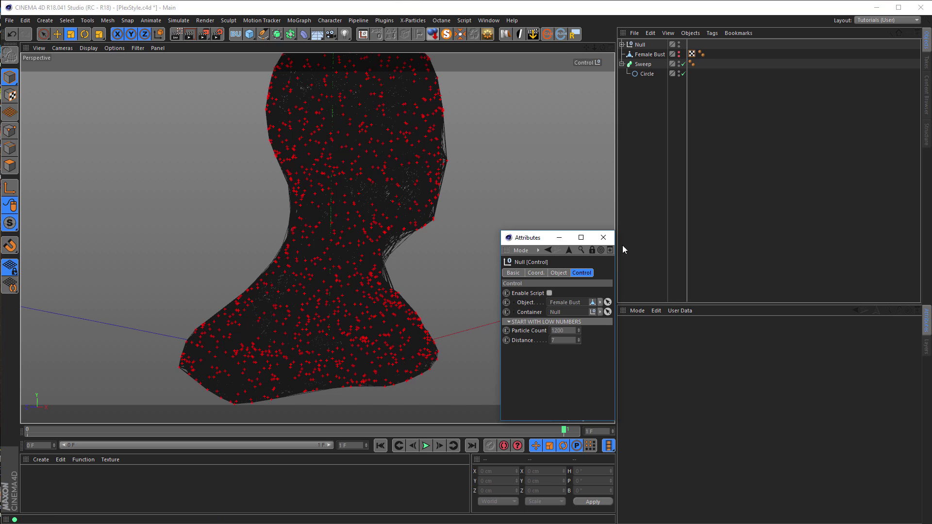
{"action": "left_click", "coordinate": [640, 45]}
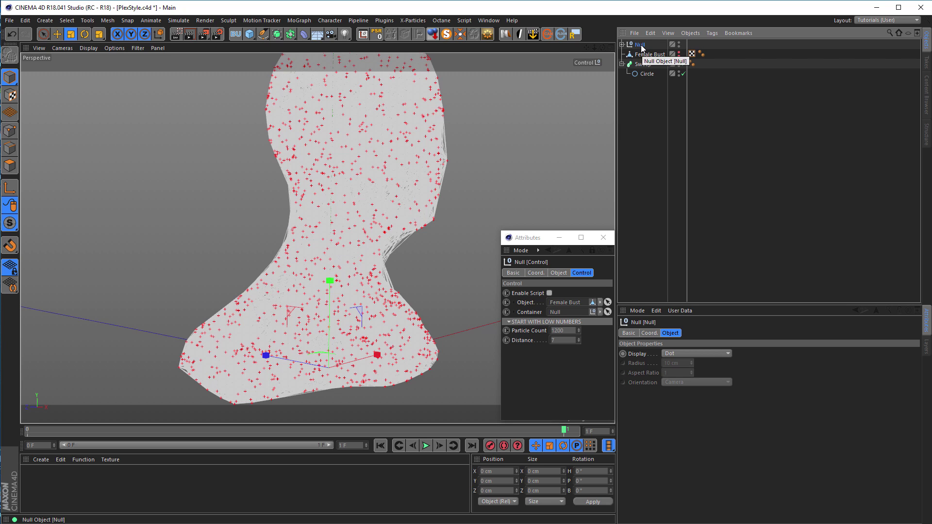
{"action": "middle_click", "coordinate": [641, 46]}
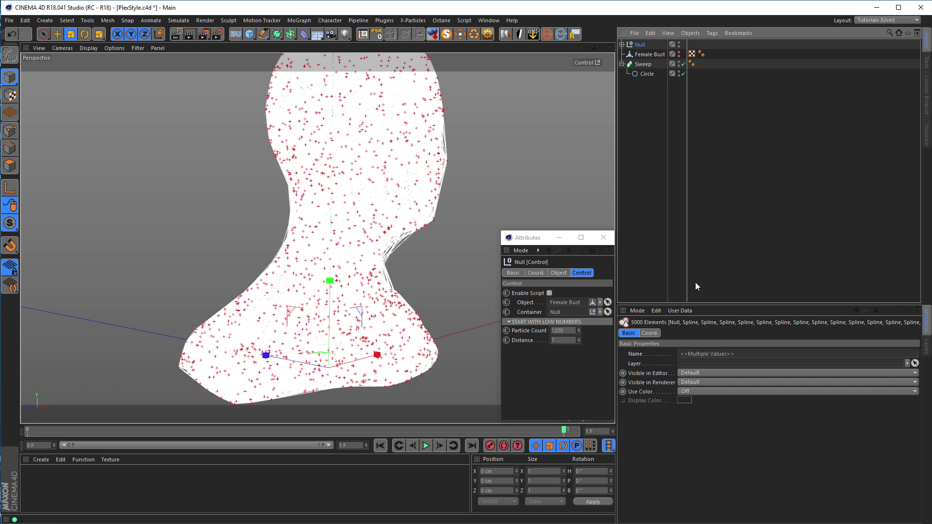
Step: Add a Connect generator for the spline Null, make it editable with C, and rewind to frame 0
{"action": "left_click", "coordinate": [639, 46]}
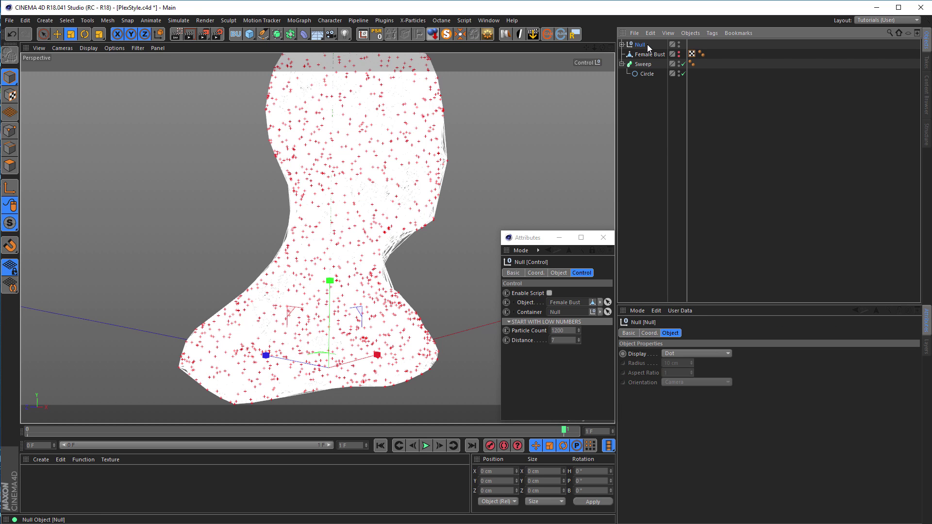
{"action": "left_click", "coordinate": [291, 35]}
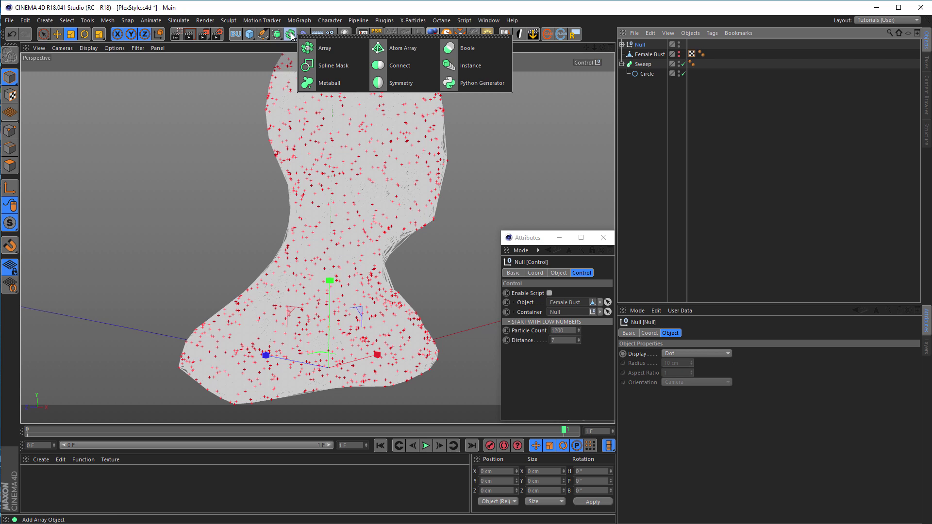
{"action": "left_click", "coordinate": [402, 67]}
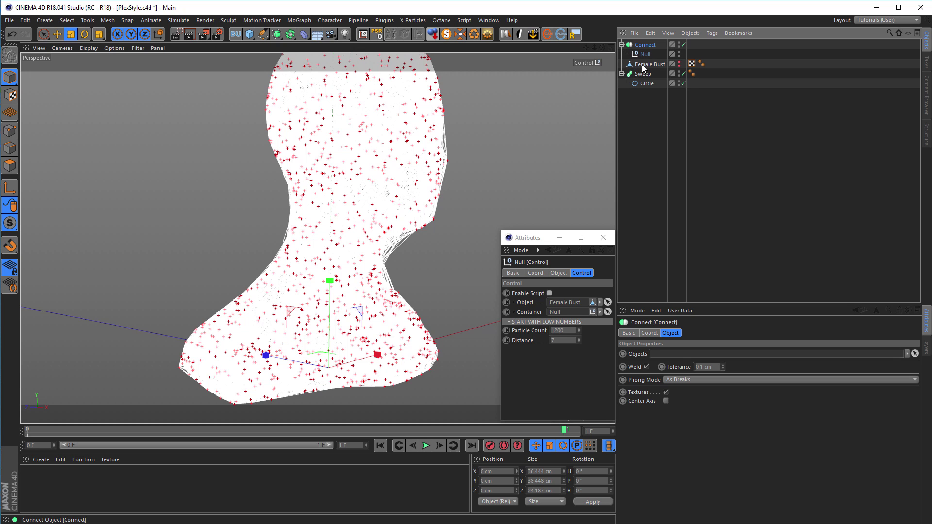
{"action": "key", "text": "c"}
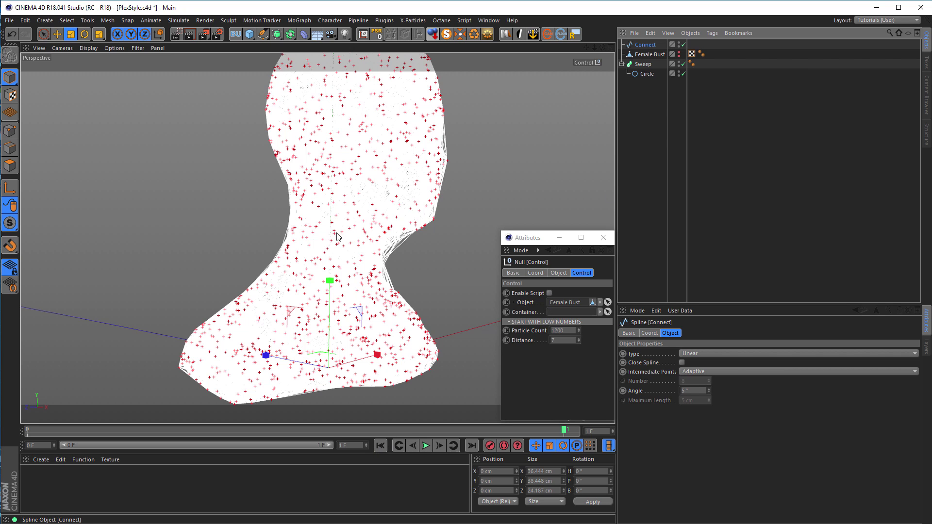
{"action": "left_click", "coordinate": [380, 446]}
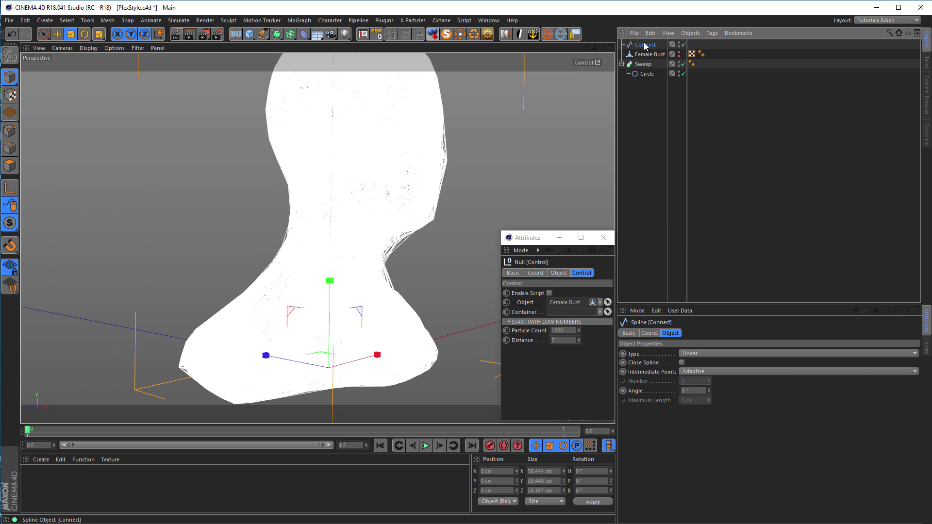
Step: Move the Connect spline into the Sweep below Circle and orbit to inspect the tubes
{"action": "left_click_drag", "start_coordinate": [645, 46], "coordinate": [645, 78]}
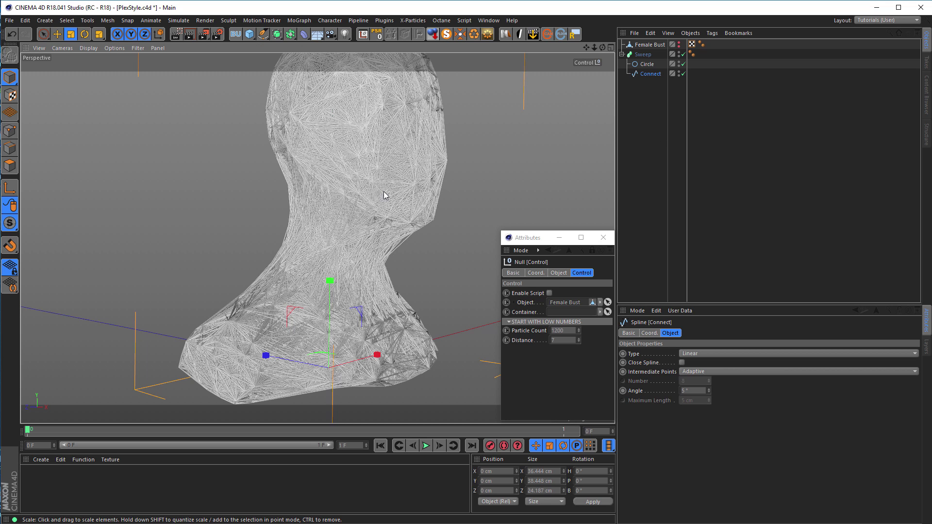
{"action": "scroll", "coordinate": [376, 176], "scroll_direction": "up", "scroll_amount": 6}
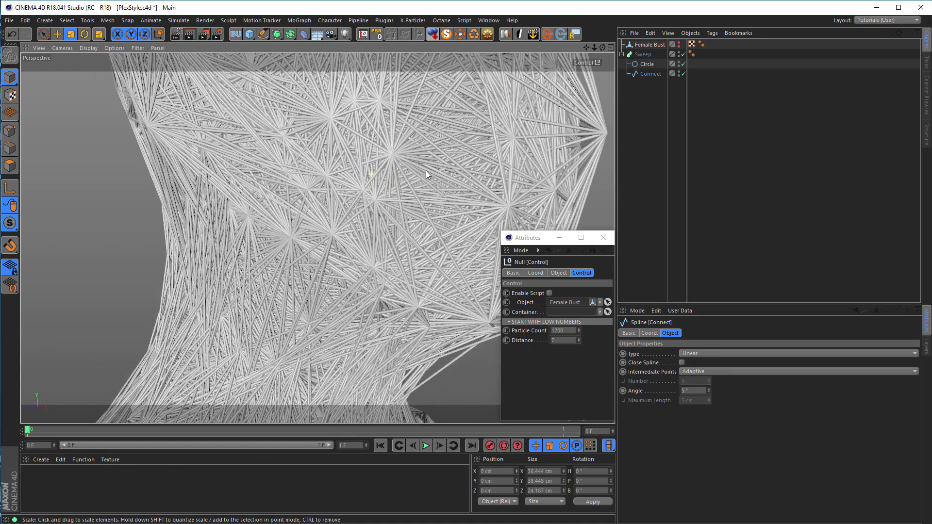
{"action": "left_click_drag", "start_coordinate": [426, 171], "coordinate": [324, 224], "text": "alt"}
{"action": "scroll", "coordinate": [266, 172], "scroll_direction": "down", "scroll_amount": 6}
{"action": "scroll", "coordinate": [322, 225], "scroll_direction": "down", "scroll_amount": 5}
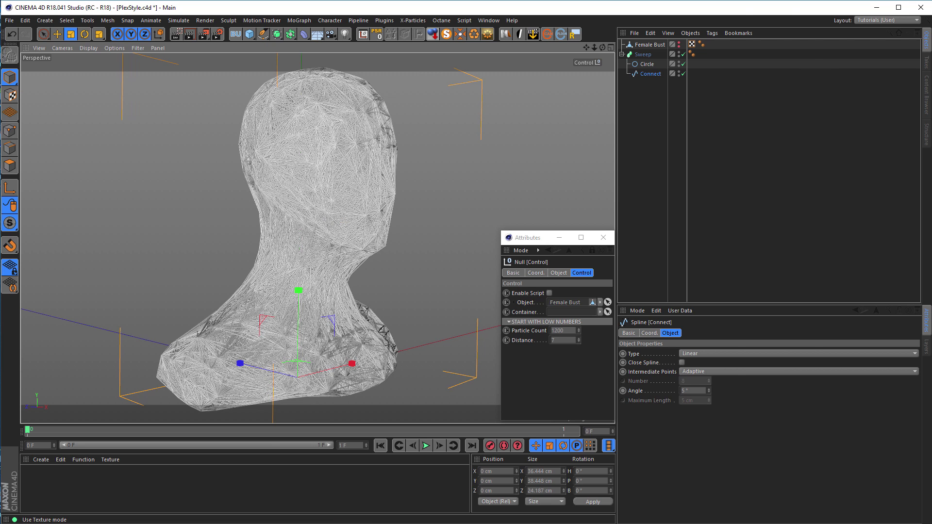
{"action": "key", "text": "alt+Tab"}
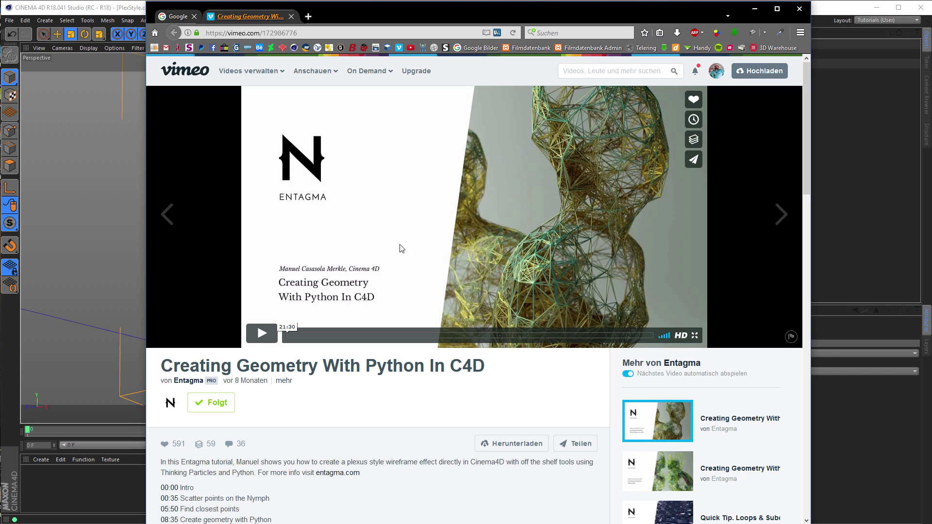
{"action": "left_click", "coordinate": [755, 9]}
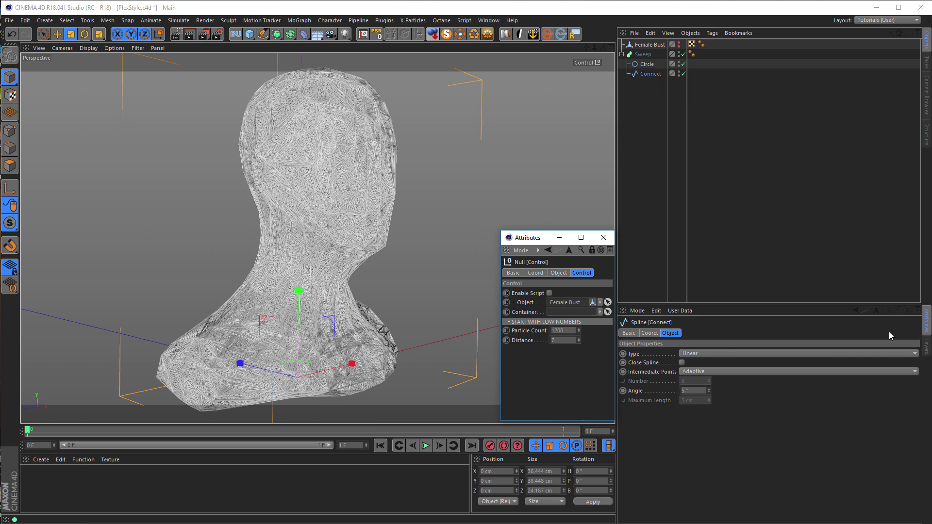
Step: Enable the Hide layer's M flag in the Layer Manager and open TP's XPresso tag
{"action": "left_click", "coordinate": [926, 349]}
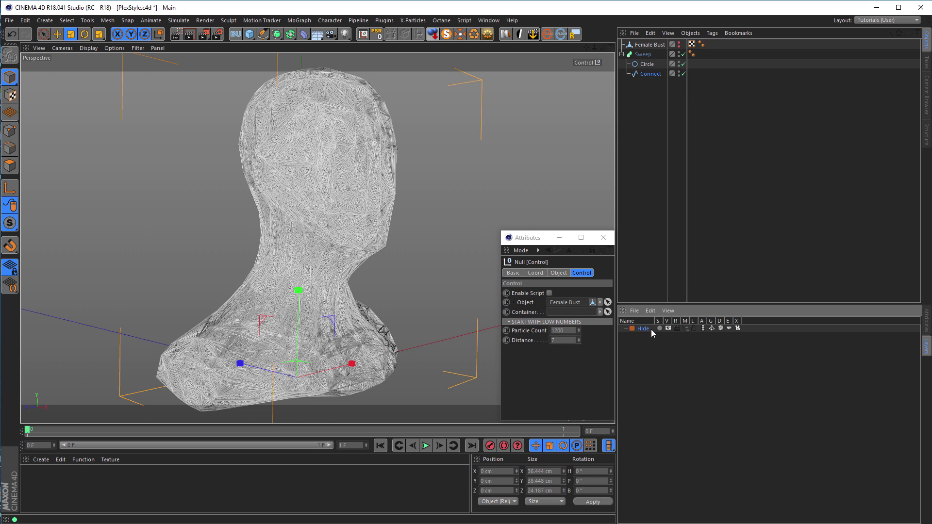
{"action": "left_click", "coordinate": [687, 328]}
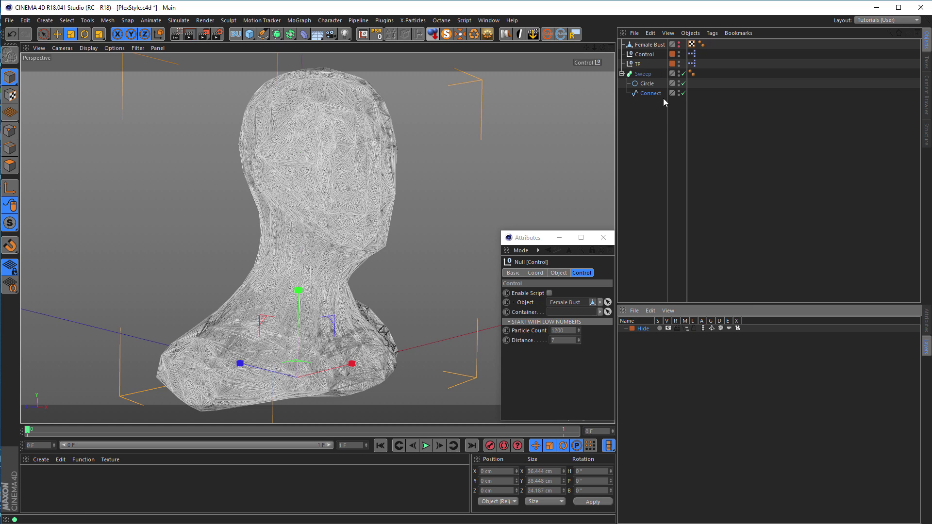
{"action": "double_click", "coordinate": [693, 66]}
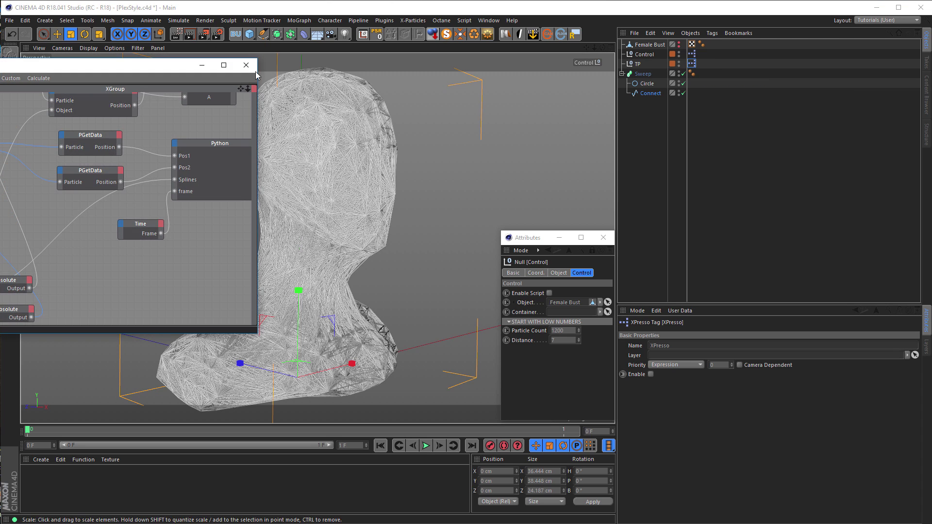
Step: Enlarge the XPresso Editor, select nodes to inspect their wiring, then close it
{"action": "left_click_drag", "start_coordinate": [121, 61], "coordinate": [312, 24]}
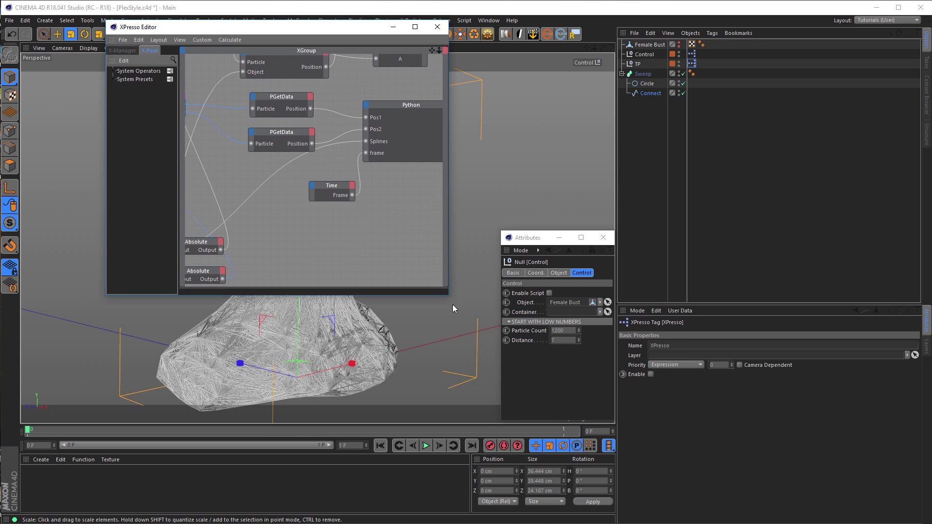
{"action": "left_click_drag", "start_coordinate": [450, 296], "coordinate": [802, 437]}
{"action": "middle_click_drag", "start_coordinate": [554, 315], "coordinate": [585, 357]}
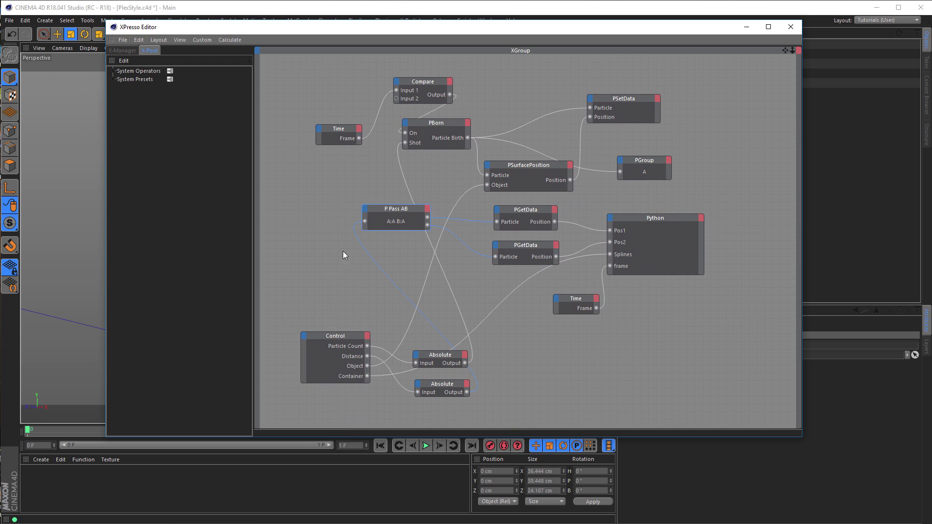
{"action": "left_click_drag", "start_coordinate": [279, 55], "coordinate": [730, 325]}
{"action": "left_click_drag", "start_coordinate": [287, 324], "coordinate": [523, 406]}
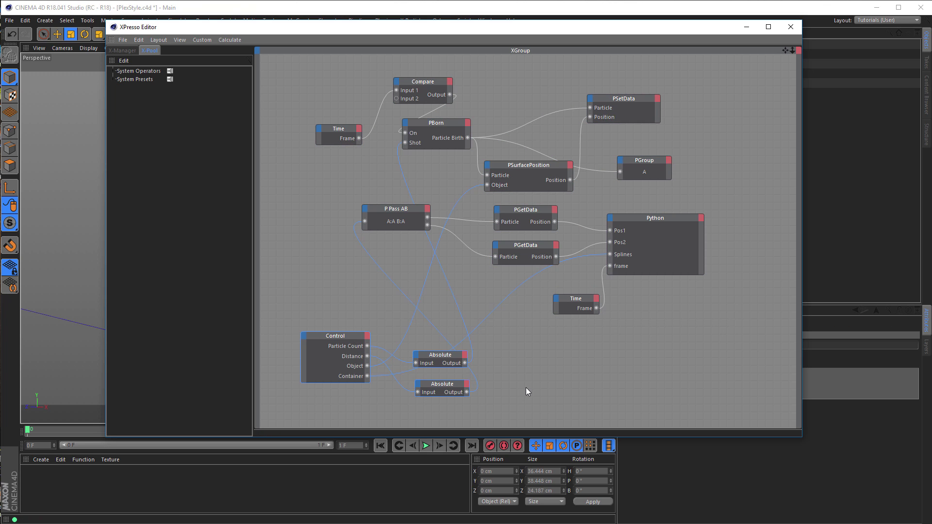
{"action": "left_click", "coordinate": [591, 371]}
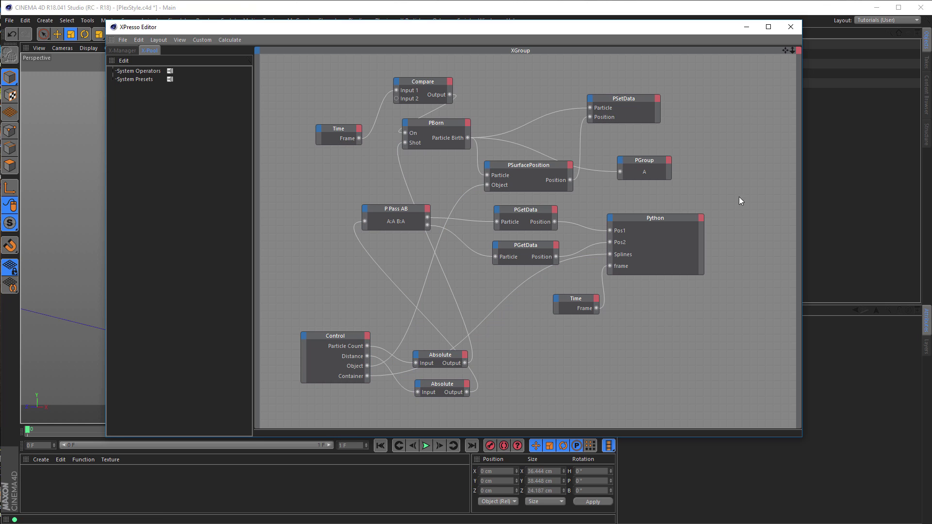
{"action": "left_click", "coordinate": [790, 28]}
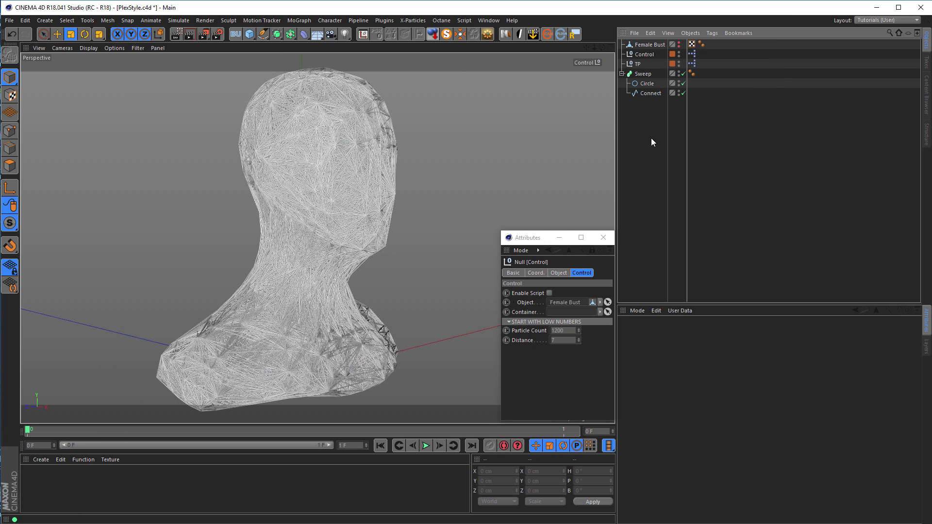
Step: Turn off the Hide layer's M flag for Control and TP and close the floating Attributes window
{"action": "left_click", "coordinate": [925, 346]}
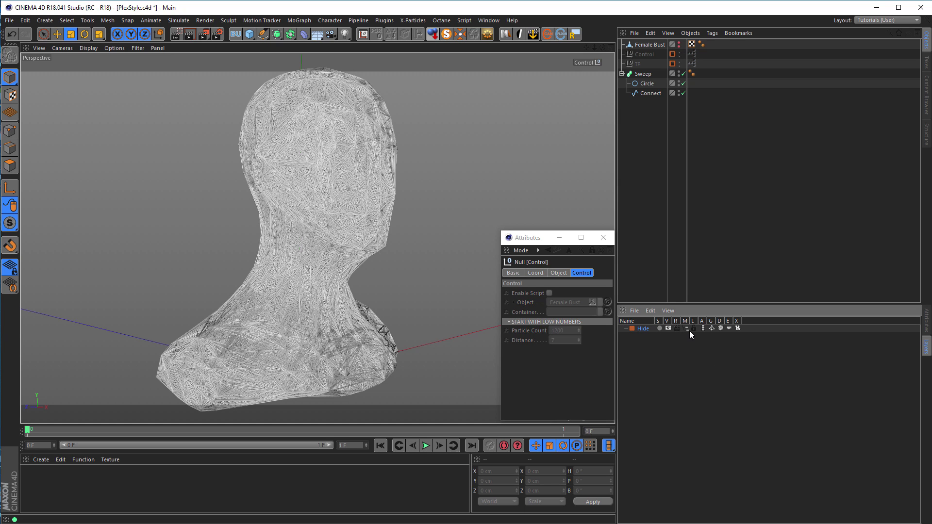
{"action": "left_click", "coordinate": [637, 63], "text": "ctrl"}
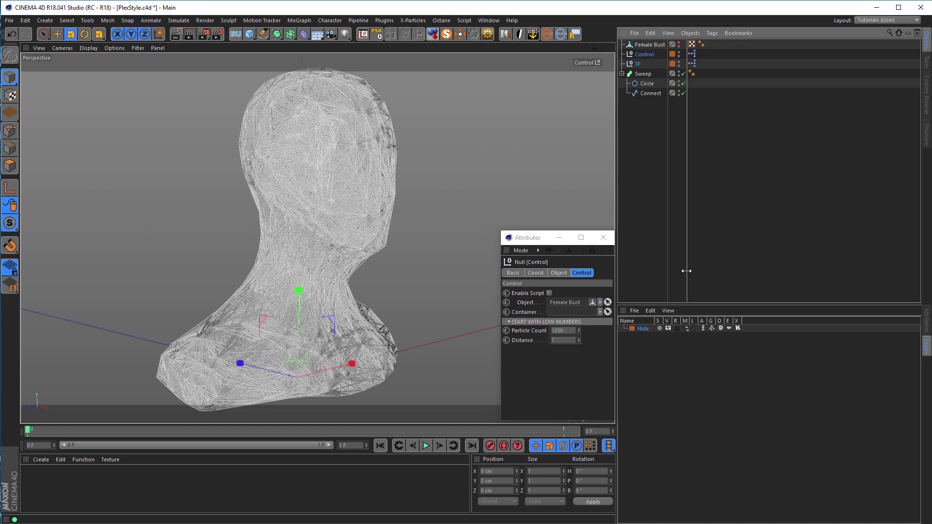
{"action": "left_click", "coordinate": [687, 328]}
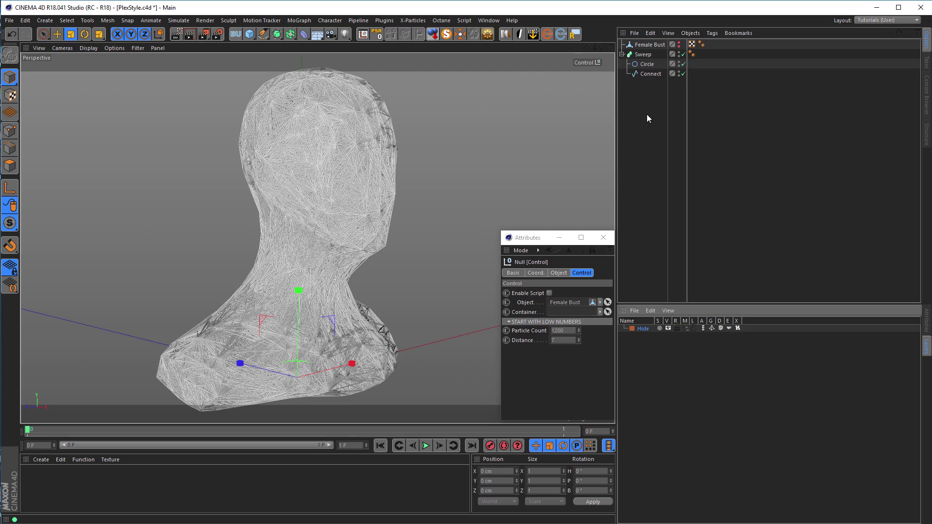
{"action": "left_click", "coordinate": [604, 237]}
Step: Orbit to a front view of the bust and reopen the Control and TP attributes
{"action": "left_click_drag", "start_coordinate": [304, 183], "coordinate": [291, 162], "text": "alt"}
{"action": "right_click_drag", "start_coordinate": [289, 147], "coordinate": [450, 165], "text": "alt"}
{"action": "left_click_drag", "start_coordinate": [450, 165], "coordinate": [539, 184], "text": "alt"}
{"action": "right_click_drag", "start_coordinate": [538, 184], "coordinate": [500, 214], "text": "alt"}
{"action": "left_click_drag", "start_coordinate": [500, 214], "coordinate": [345, 183], "text": "alt"}
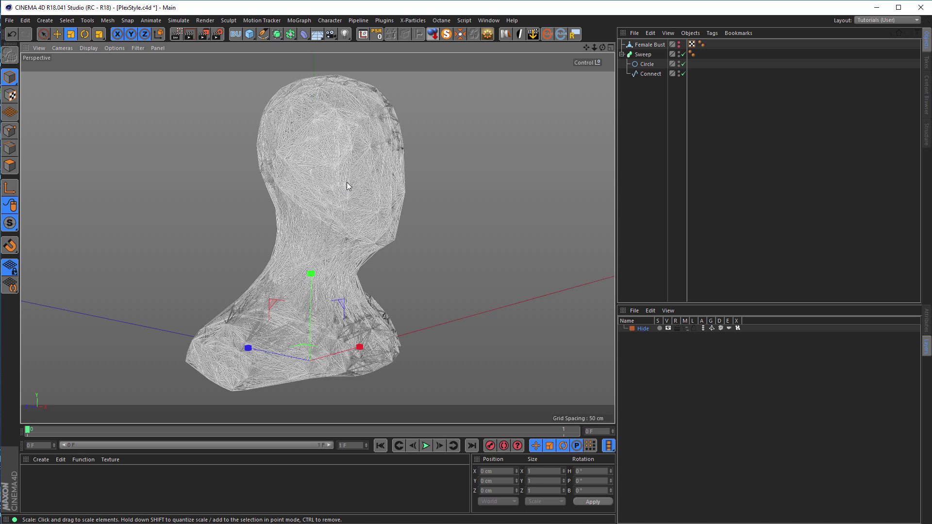
{"action": "left_click", "coordinate": [927, 321]}
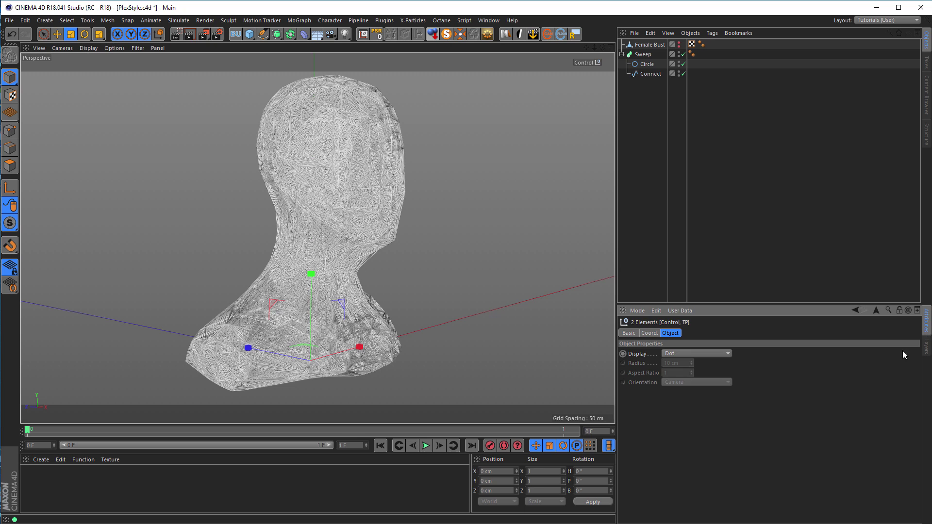